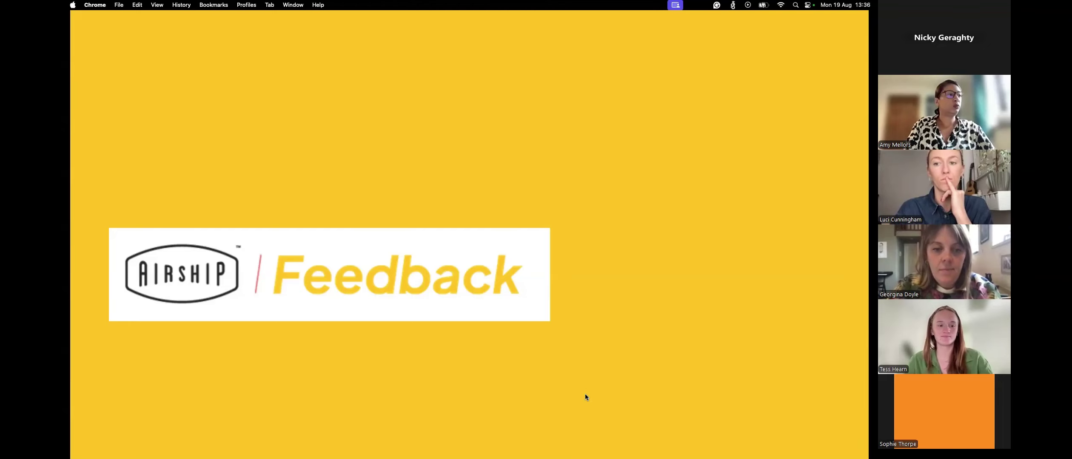
Advance from the title slide to the 'Airship Feedback' overview slide.
key(Right)
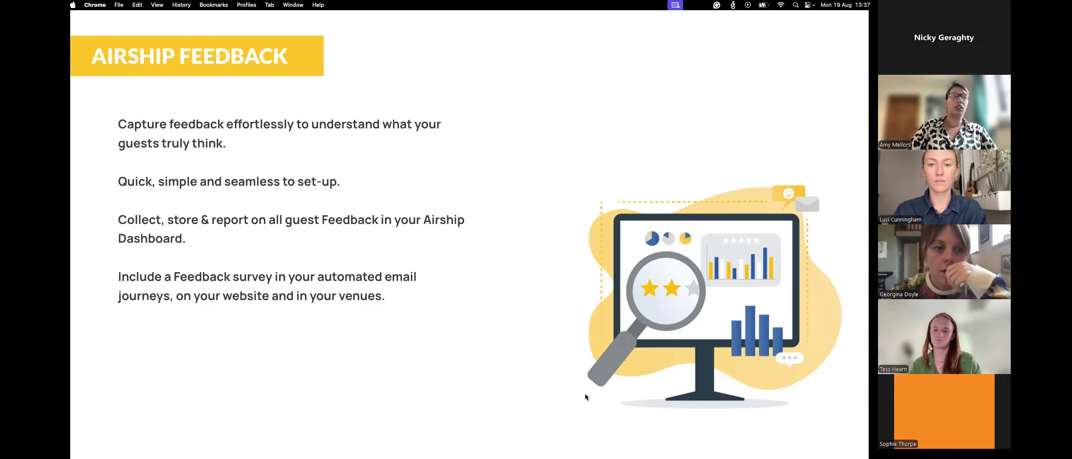
Go forward to 'The Home of Feedback' dashboard slide.
key(Right)
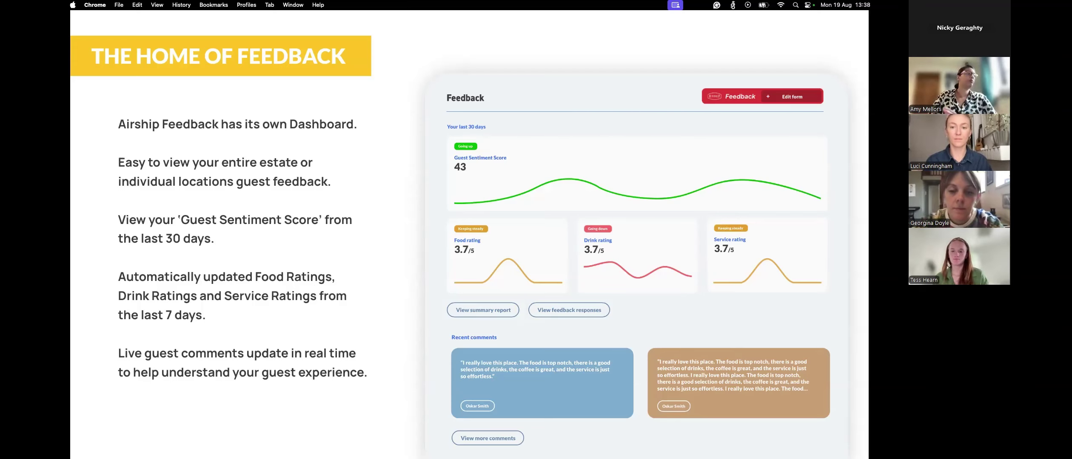
Advance two slides, past 'Improve or Reward', to the yellow Airship Feedback logo slide.
key(Right)
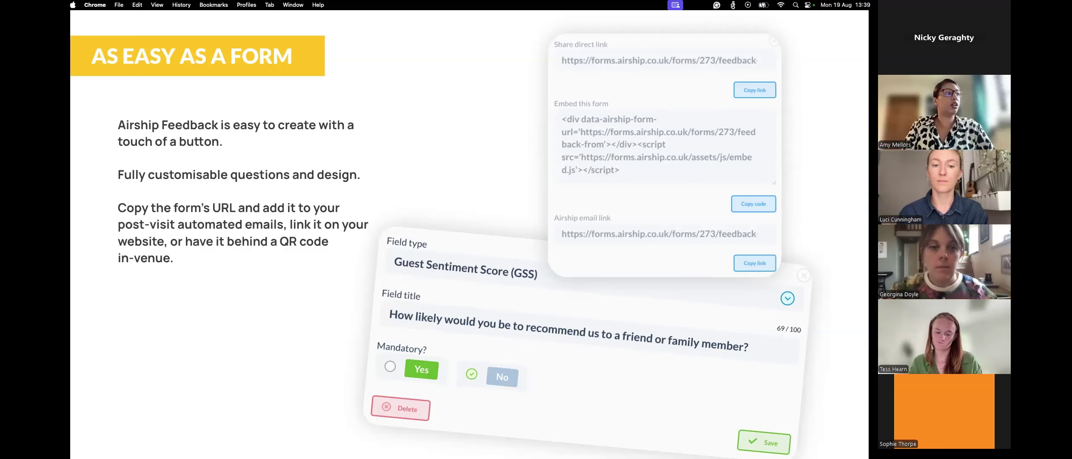
key(Right)
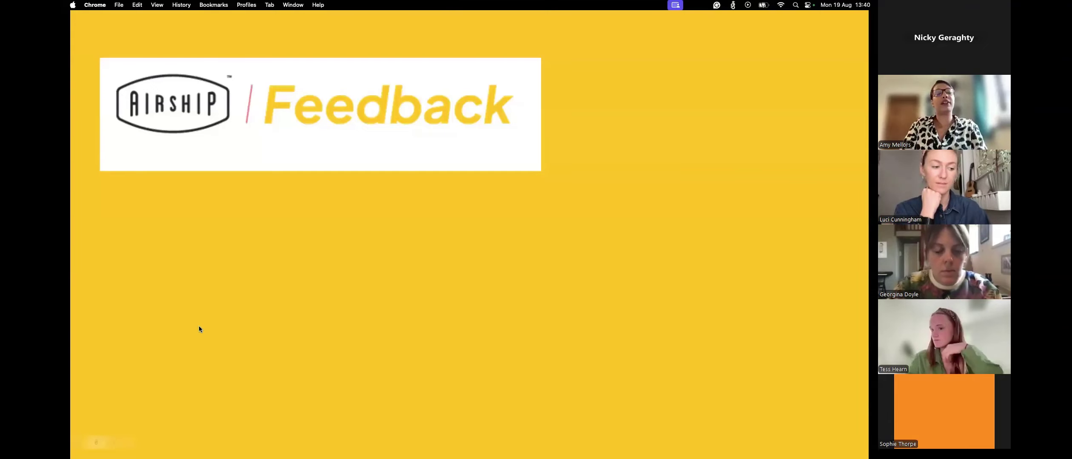
Restore the Airship dashboard window from Mission Control, shift it slightly left, and open Feedback.
key(ctrl+Up)
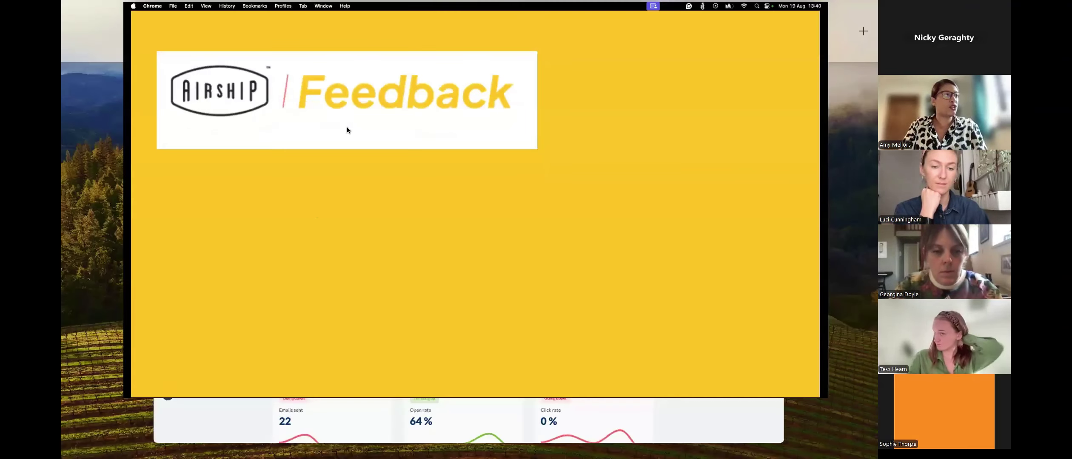
click(378, 190)
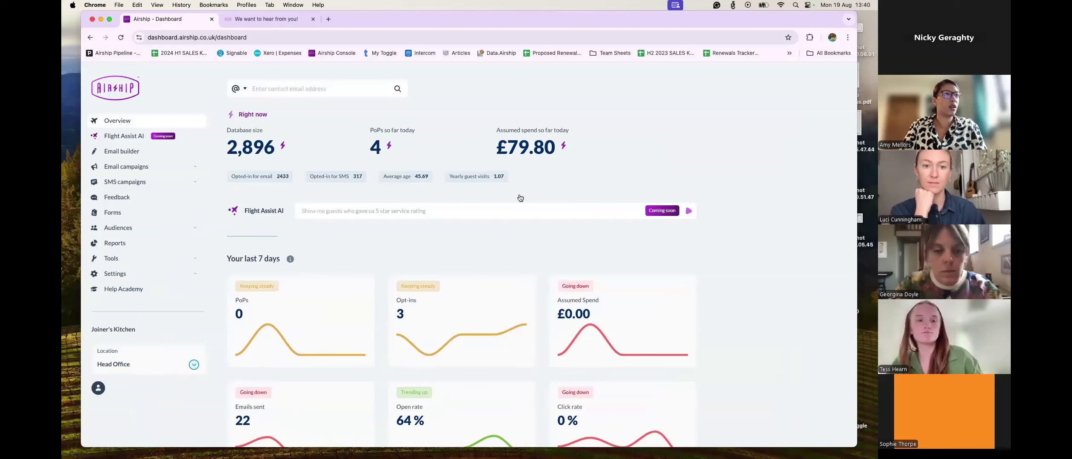
scroll(545, 185, up, 1)
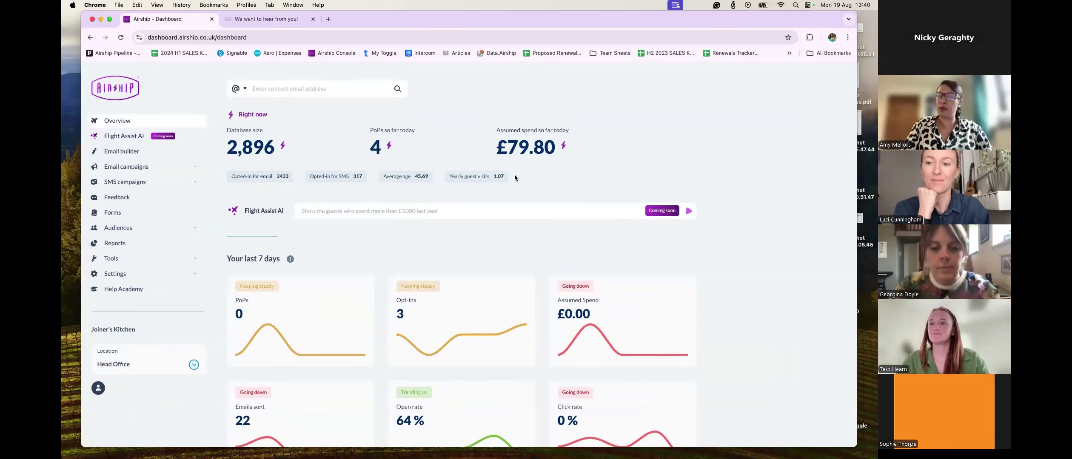
drag(650, 18, 638, 18)
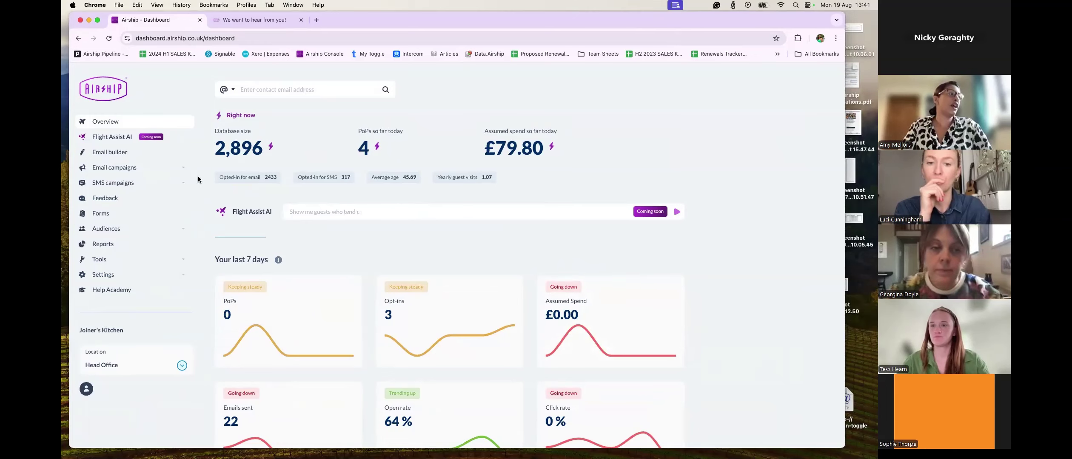
click(128, 205)
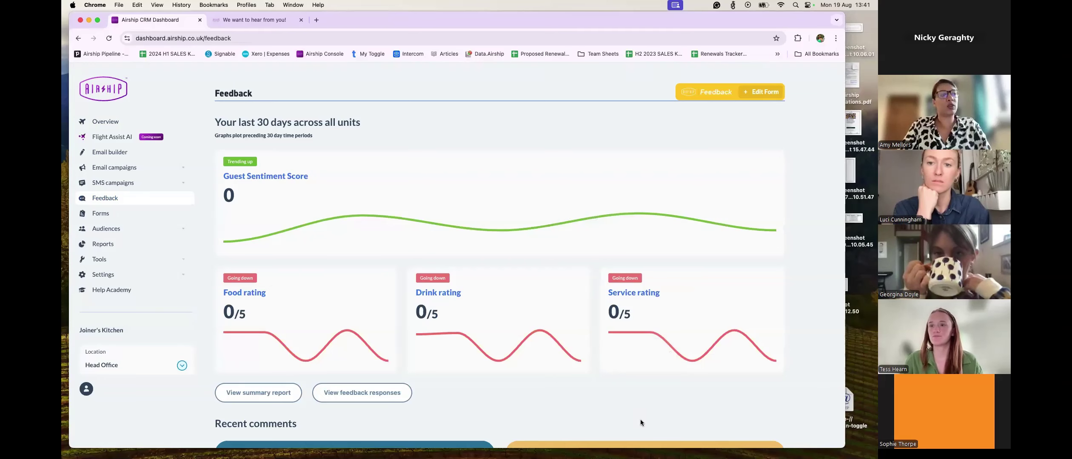
scroll(640, 419, down, 2)
scroll(640, 420, up, 2)
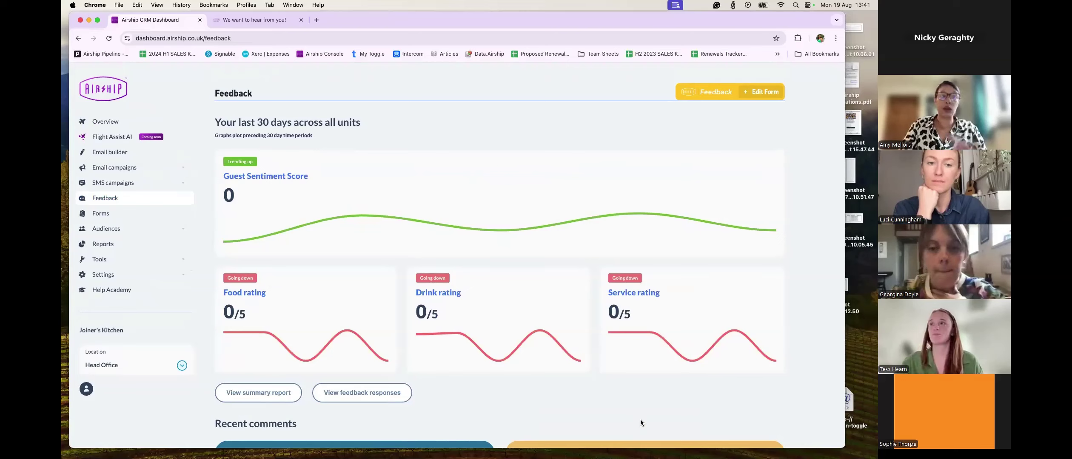
scroll(639, 419, down, 1)
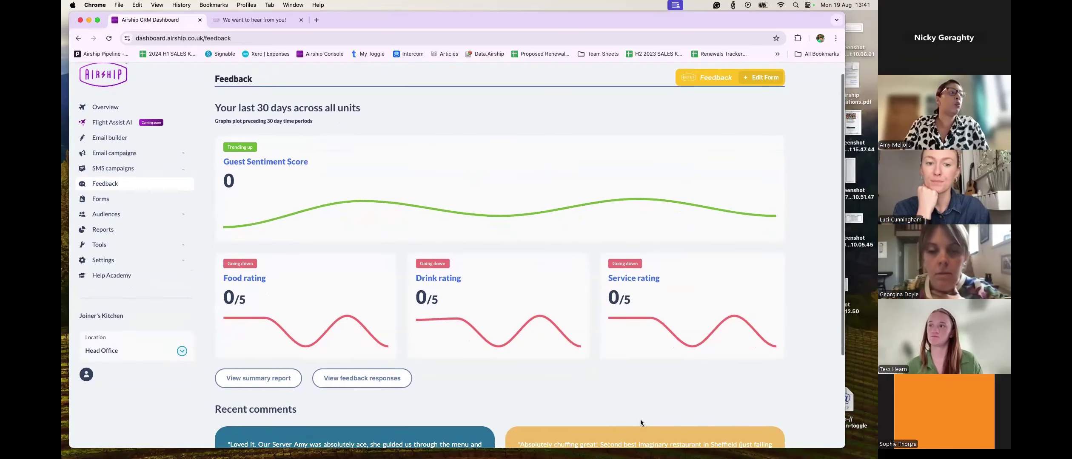
scroll(640, 420, up, 1)
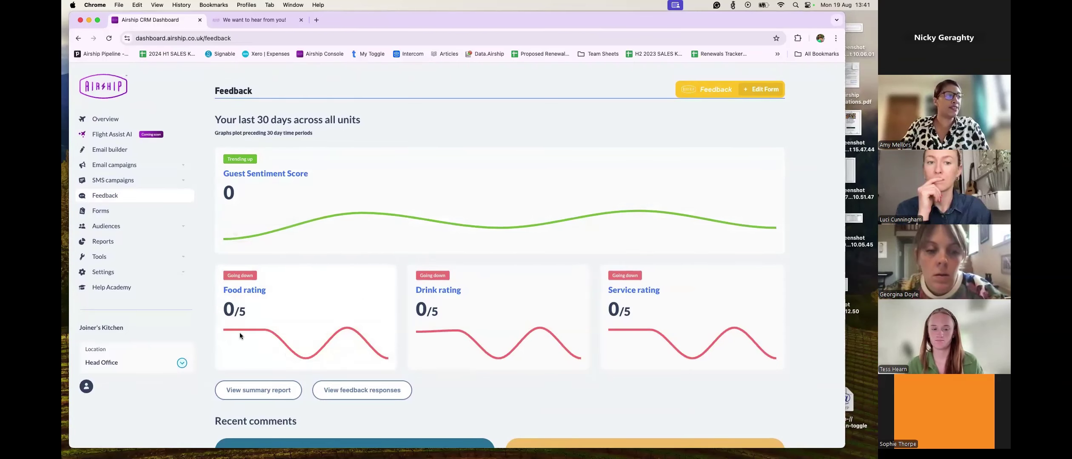
mouse_move(267, 336)
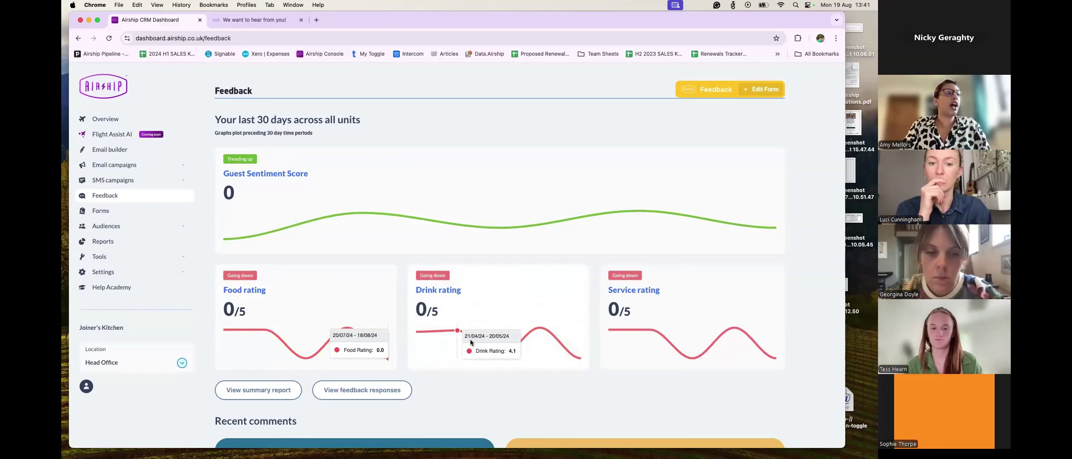
mouse_move(497, 357)
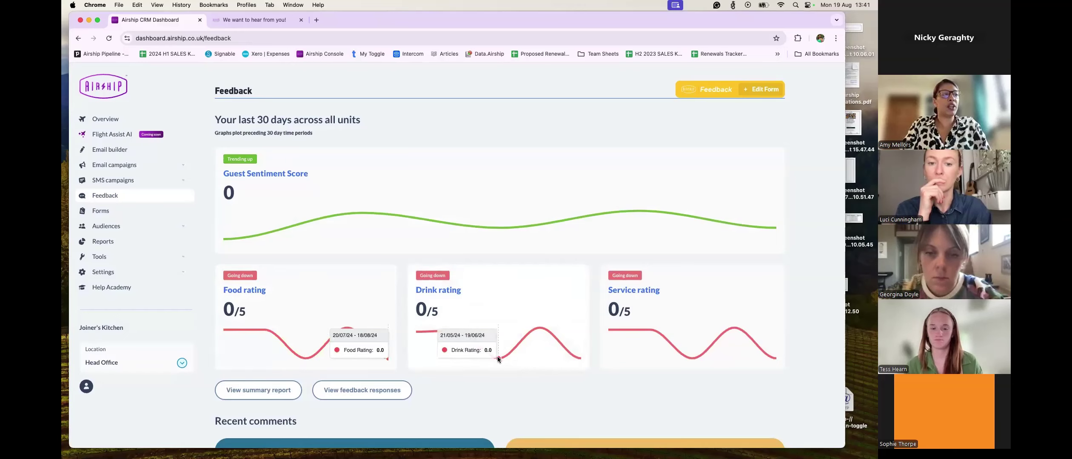
mouse_move(542, 327)
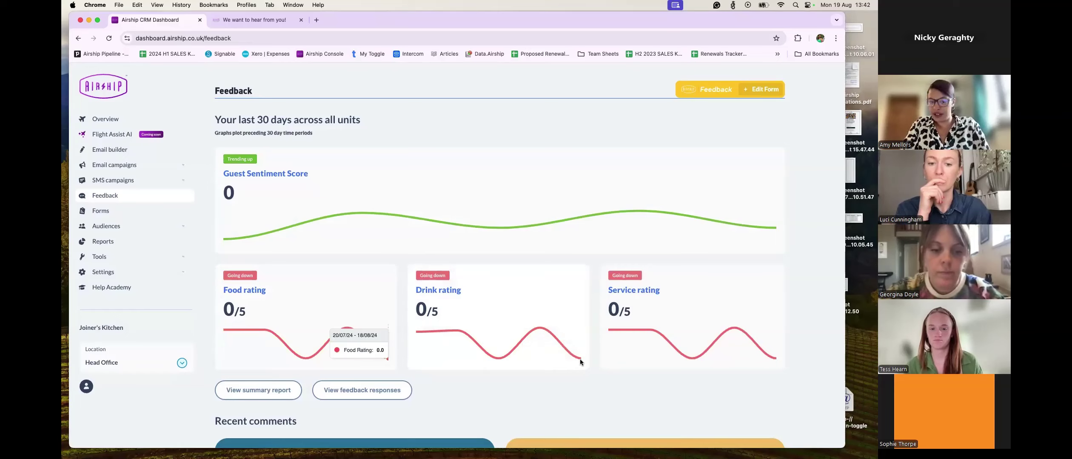
mouse_move(647, 339)
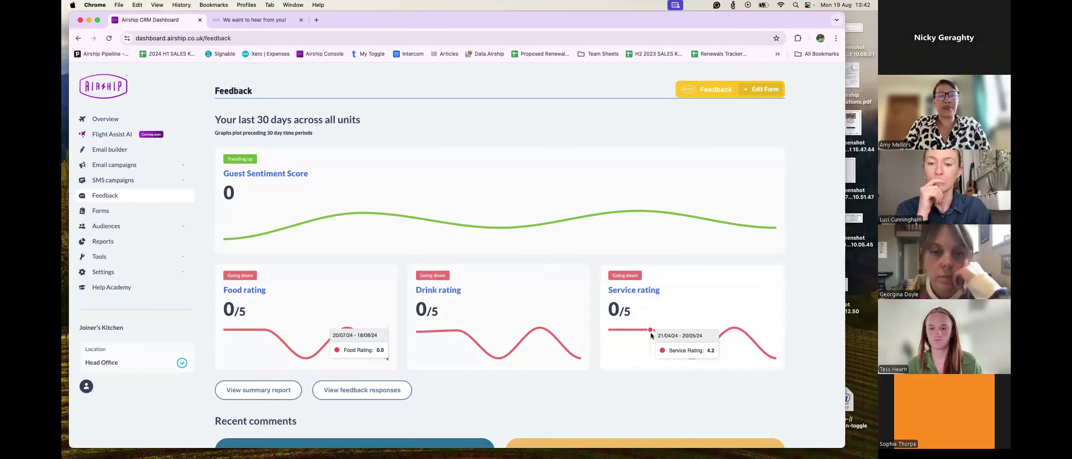
mouse_move(444, 355)
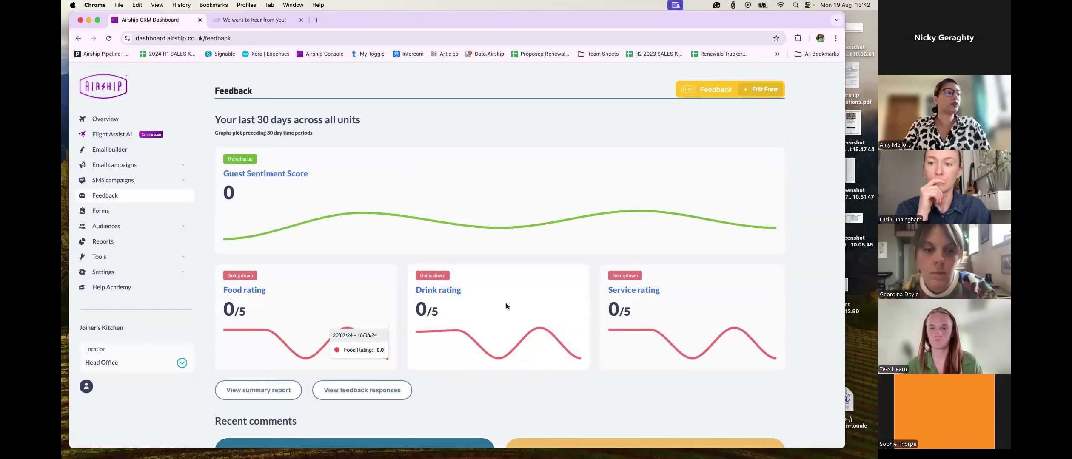
Page three comments forward and three back in Recent comments, then return to the Overview dashboard.
scroll(506, 304, down, 5)
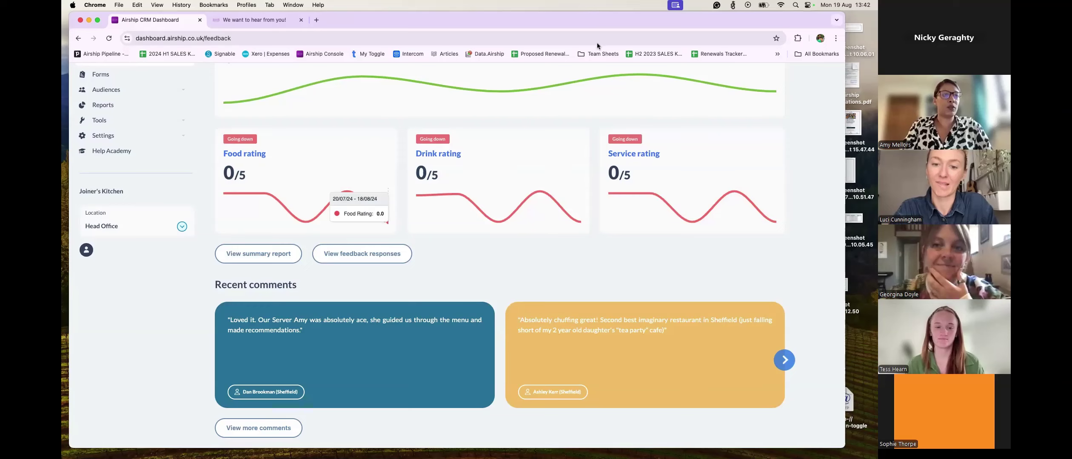
click(791, 362)
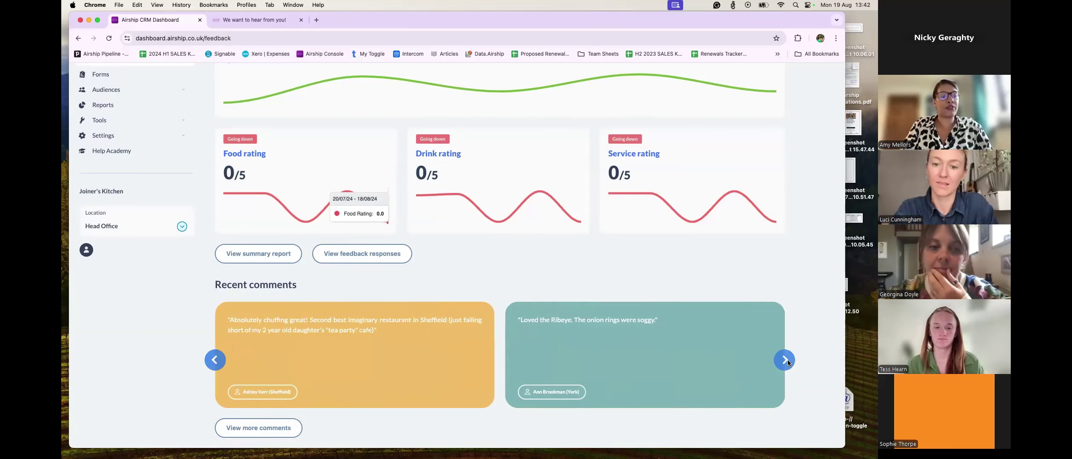
click(787, 361)
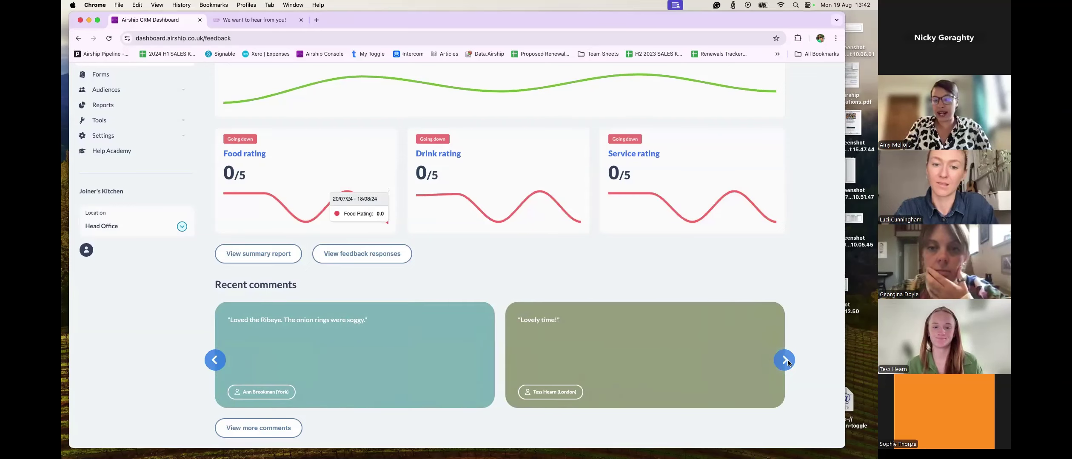
click(787, 361)
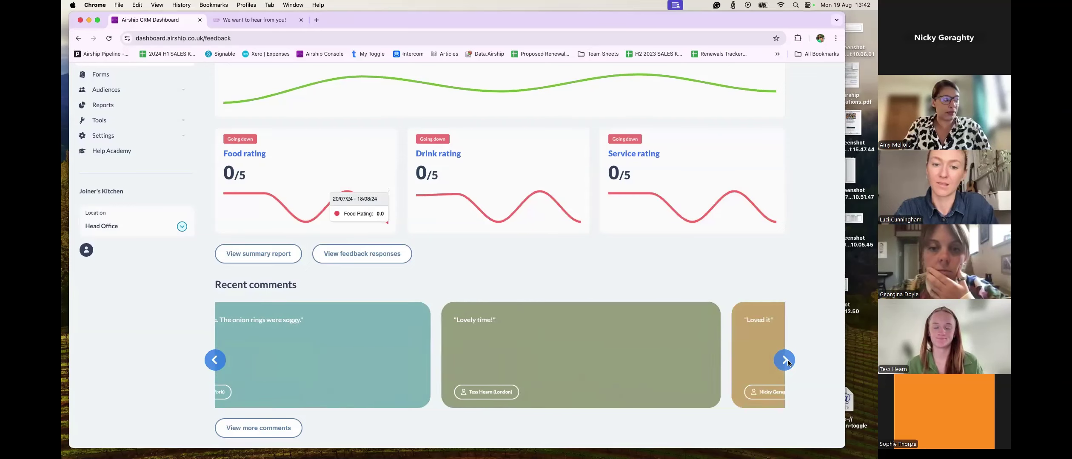
click(210, 364)
click(211, 364)
click(212, 363)
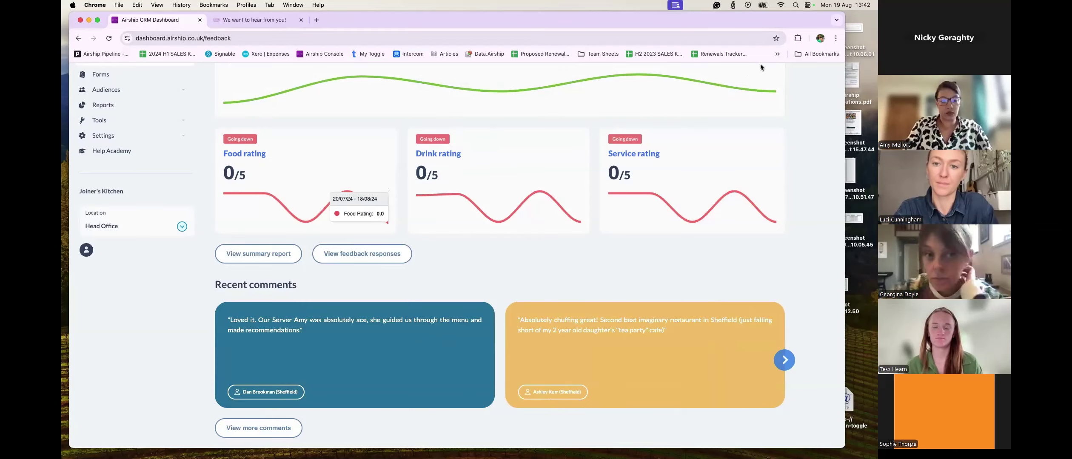
key(super+bracketleft)
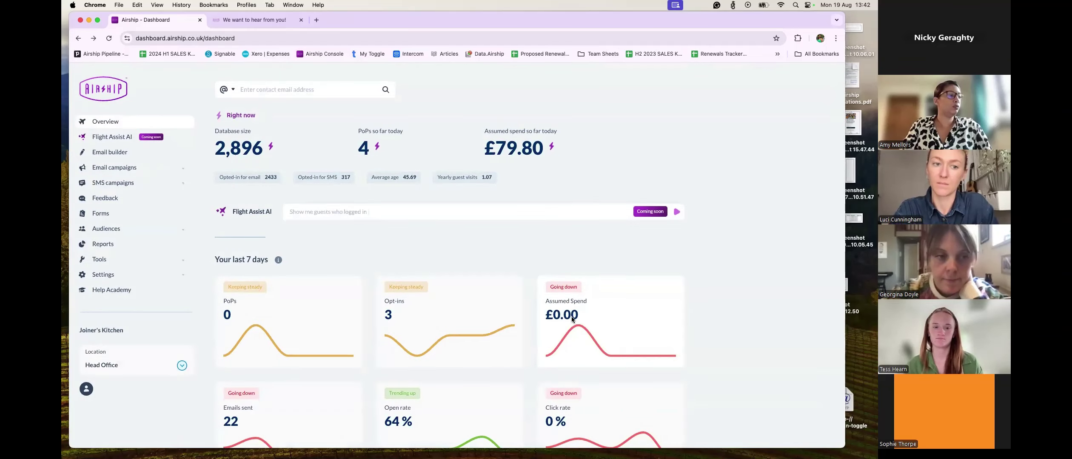
View the Forms list, then go back to the Feedback page.
click(116, 219)
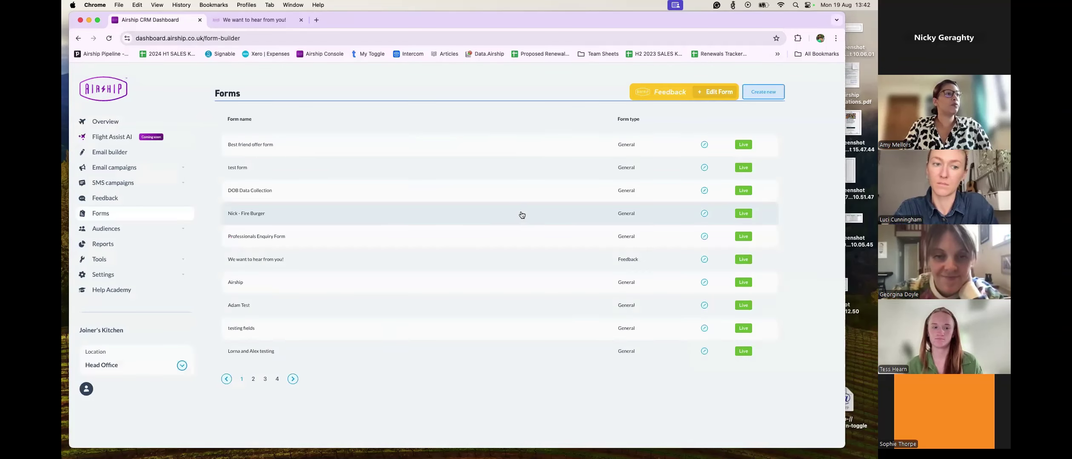
click(104, 199)
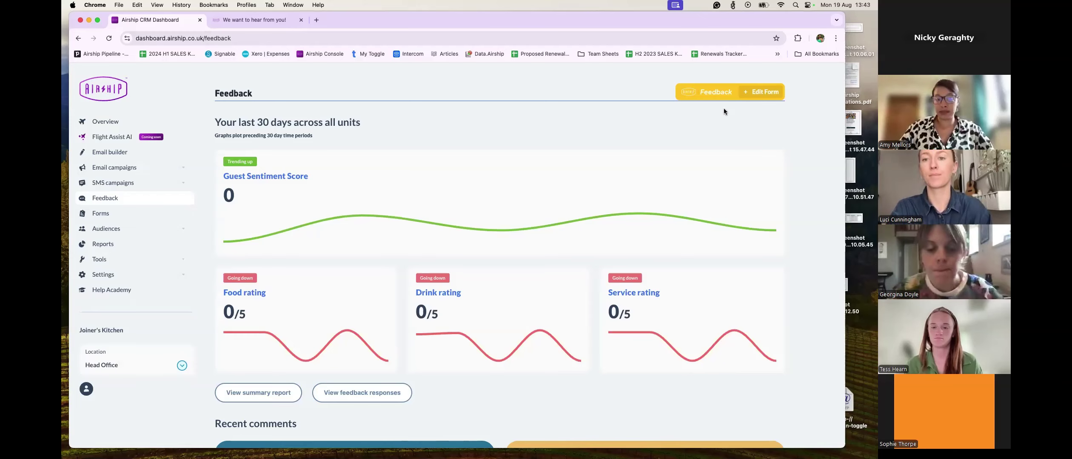
Open the 'We want to hear from you!' form and scroll down its builder page.
click(750, 94)
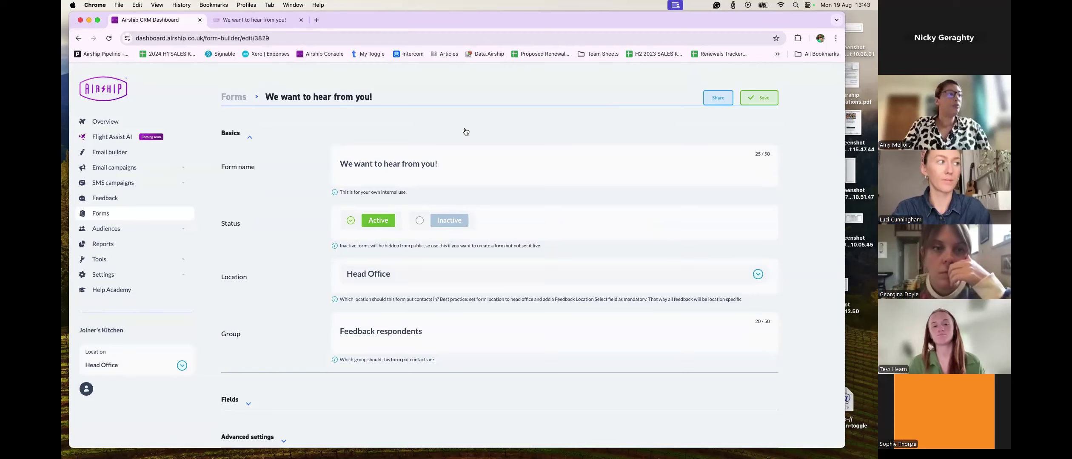
scroll(435, 140, down, 1)
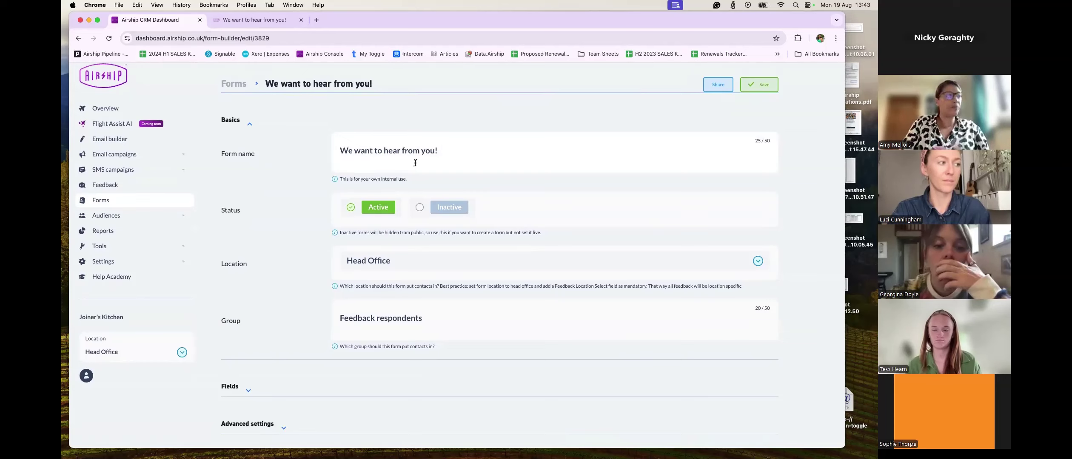
scroll(452, 155, down, 1)
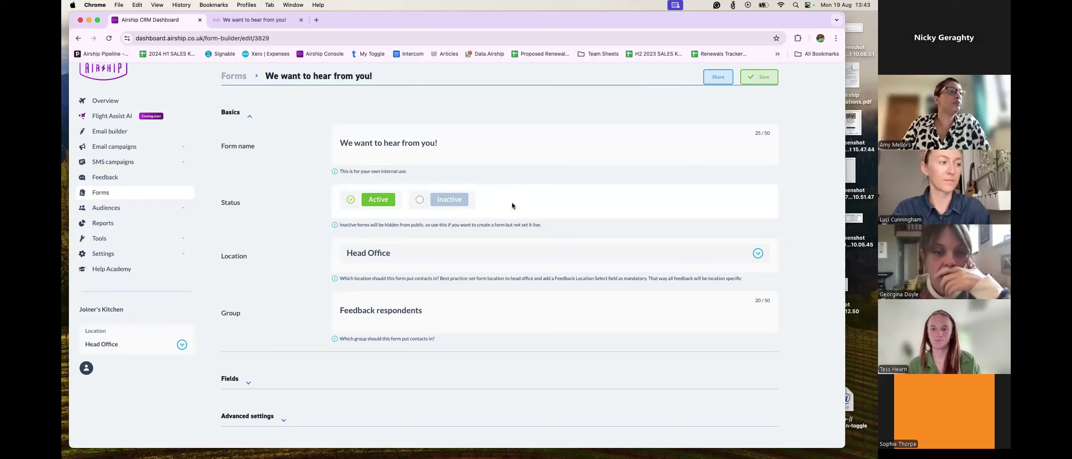
scroll(467, 192, down, 1)
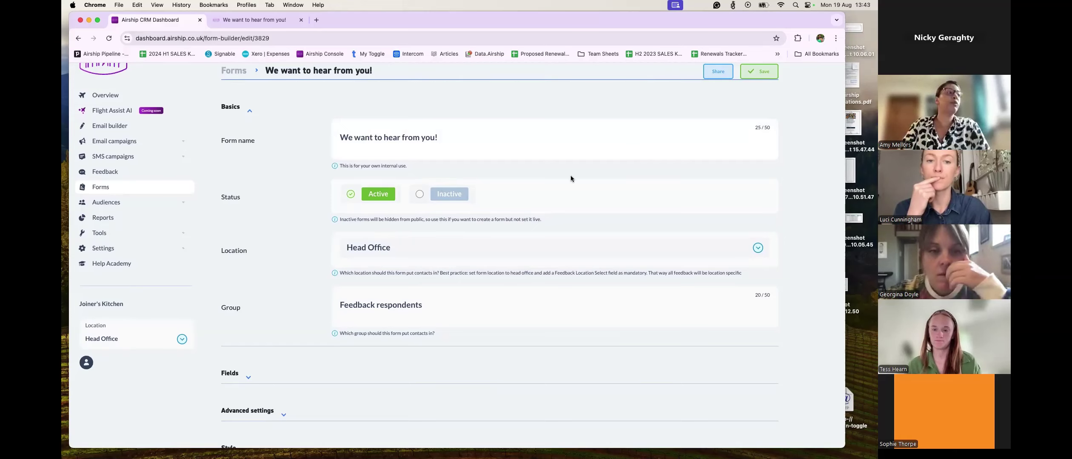
scroll(553, 187, down, 2)
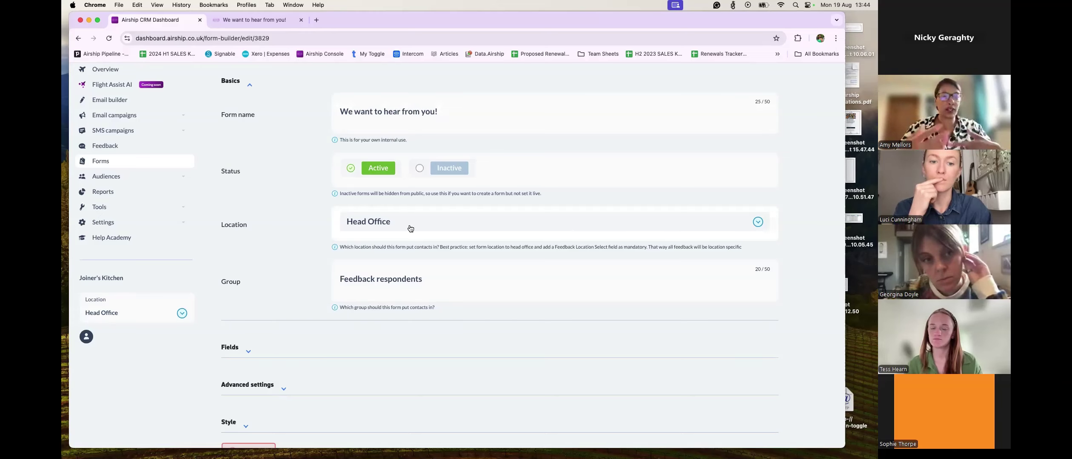
scroll(446, 251, down, 1)
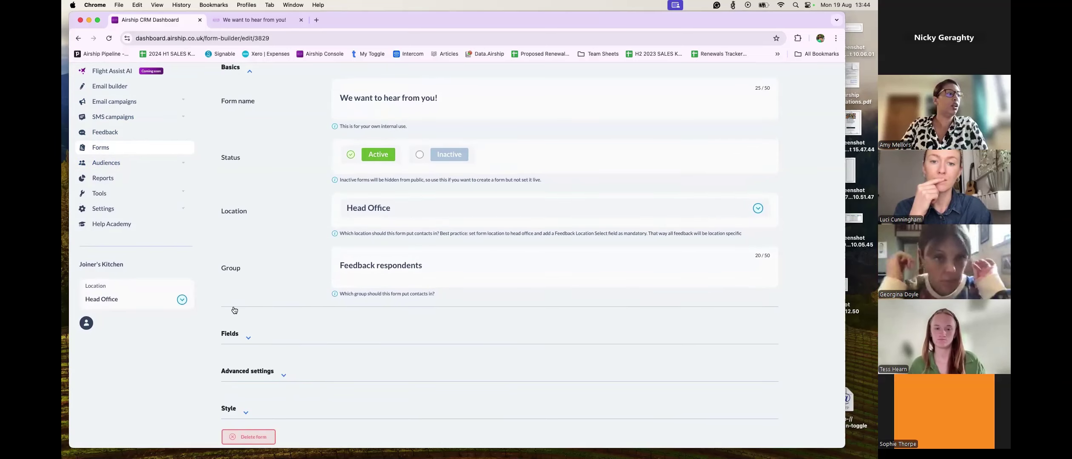
Expand the Fields list and open the 'Where did you visit?' question's settings.
click(248, 339)
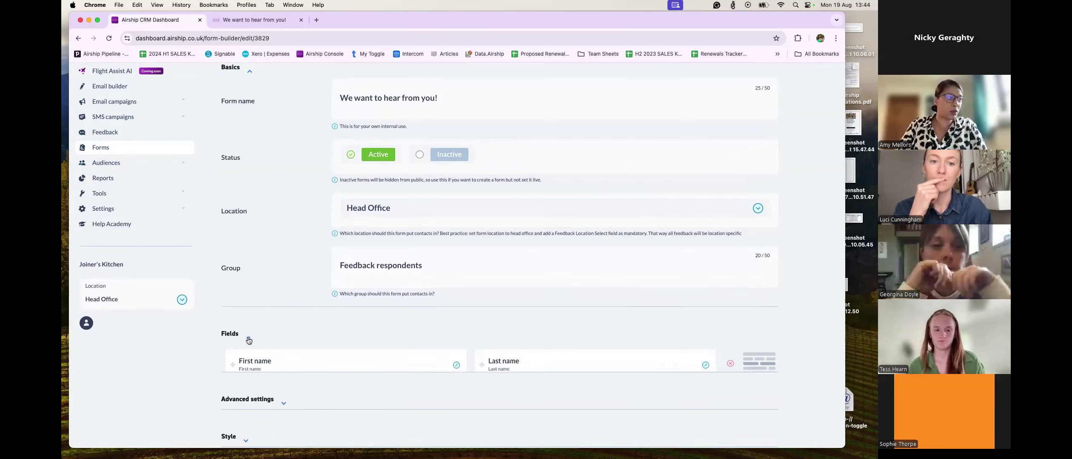
scroll(556, 305, down, 2)
scroll(557, 305, down, 5)
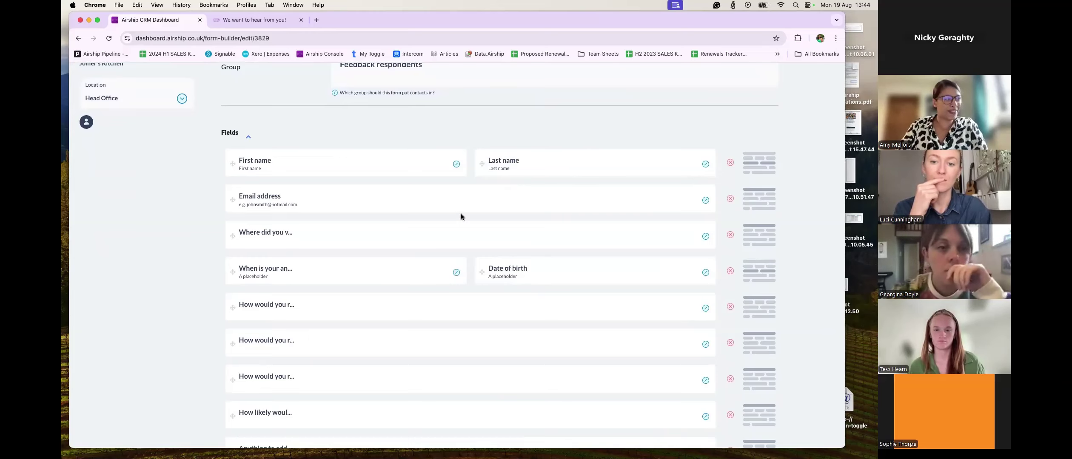
click(705, 236)
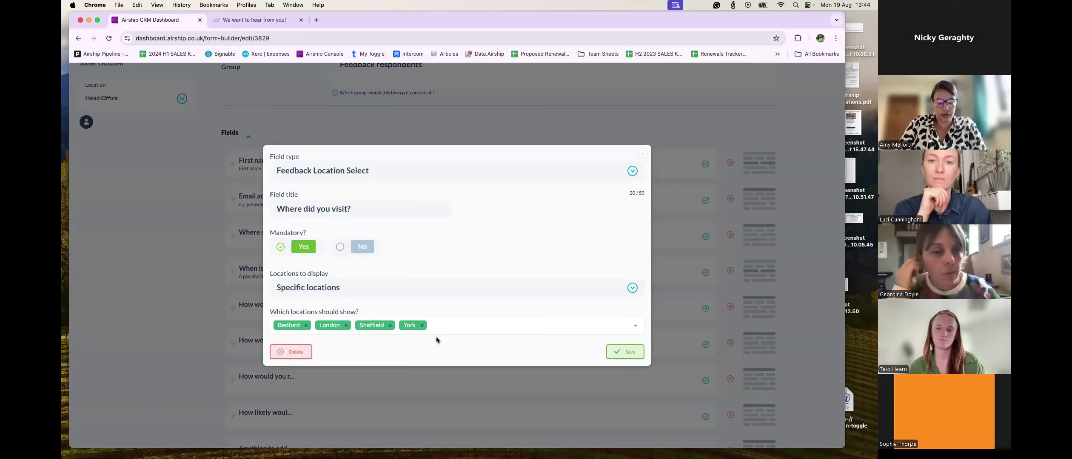
Keep 'Specific locations' (Bedford, London, Sheffield, York) and save the location question.
click(438, 289)
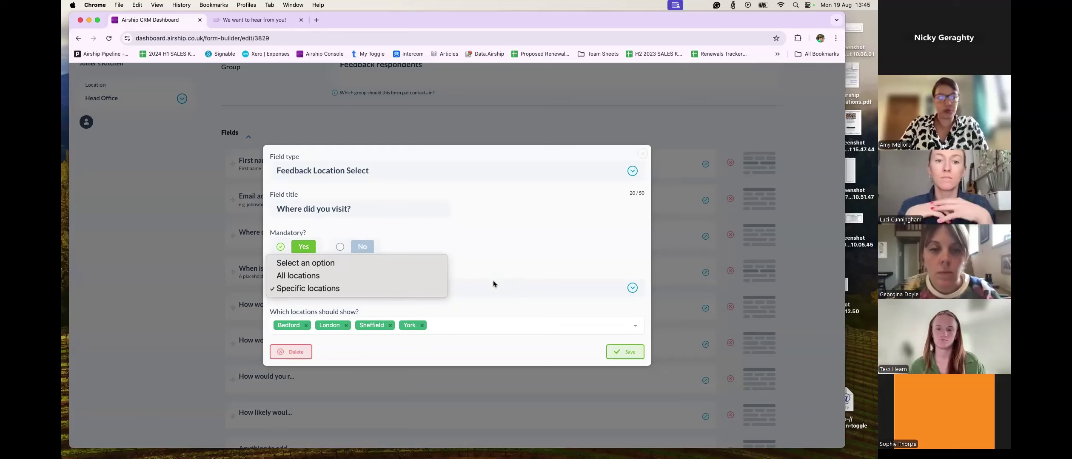
click(490, 239)
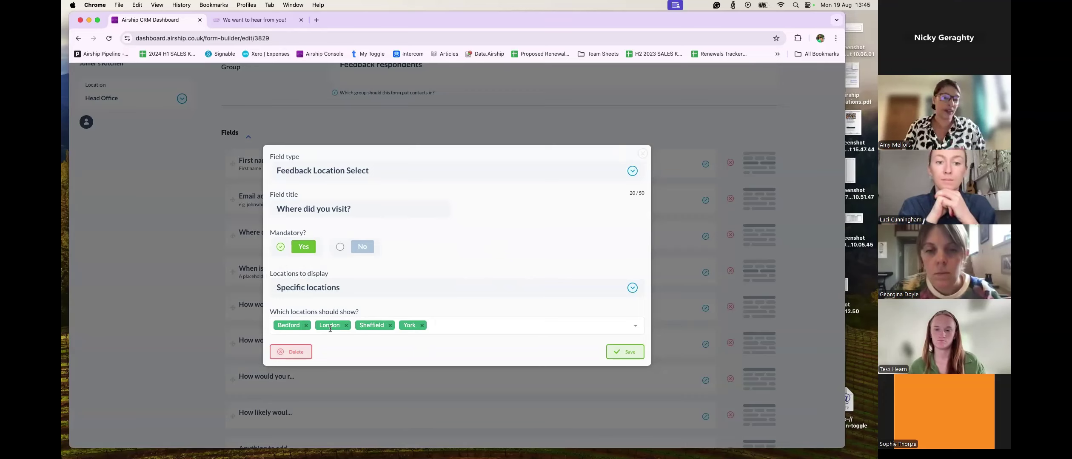
click(622, 353)
scroll(587, 349, down, 1)
Delete the 'When is your anniversary?' question, leaving 'Date of birth' in its row.
scroll(564, 345, down, 1)
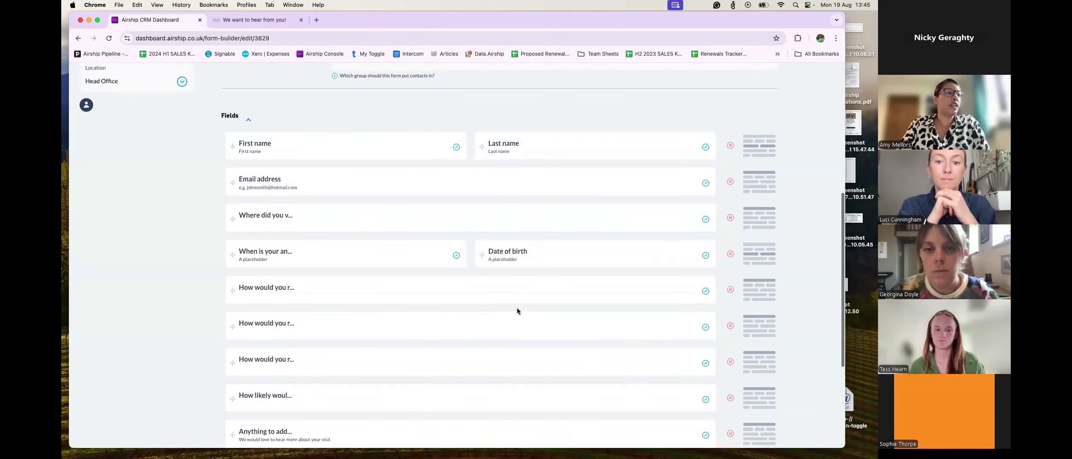
drag(232, 291, 241, 320)
scroll(321, 296, down, 3)
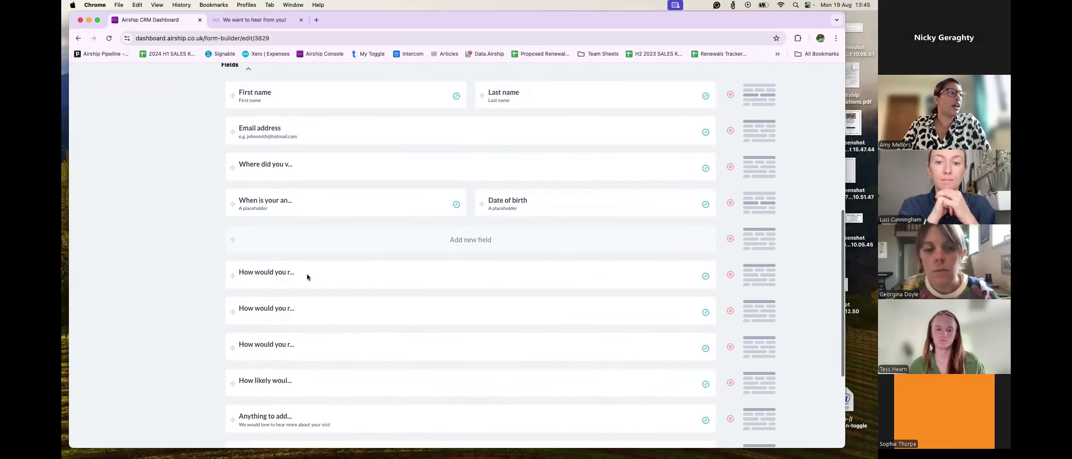
scroll(390, 263, up, 3)
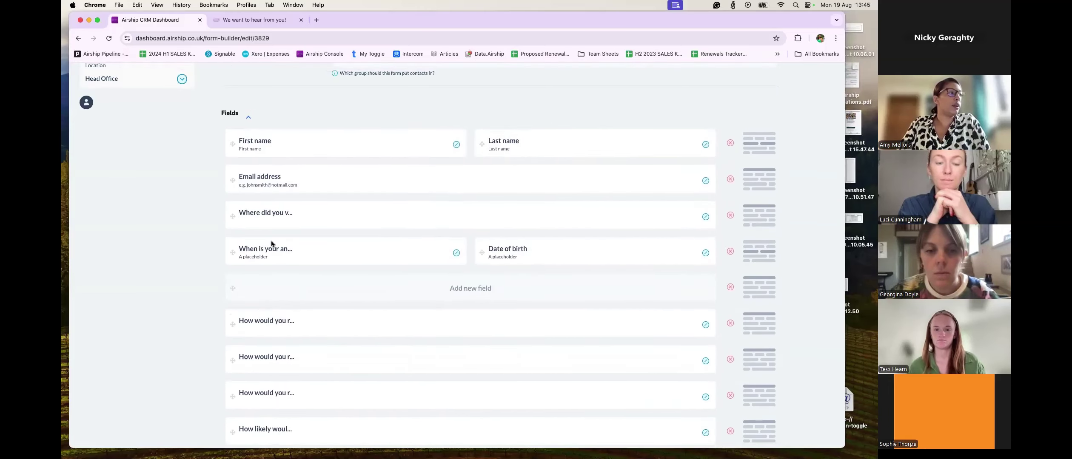
click(457, 254)
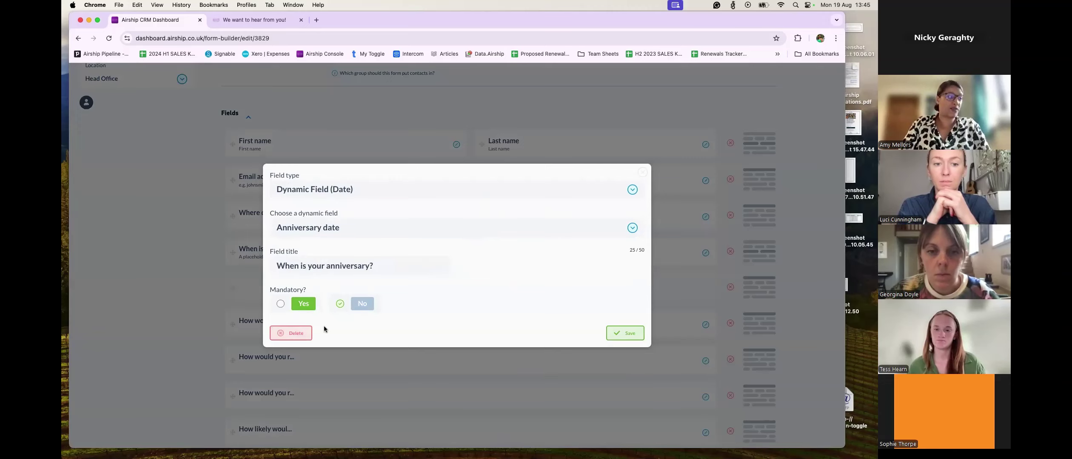
click(300, 335)
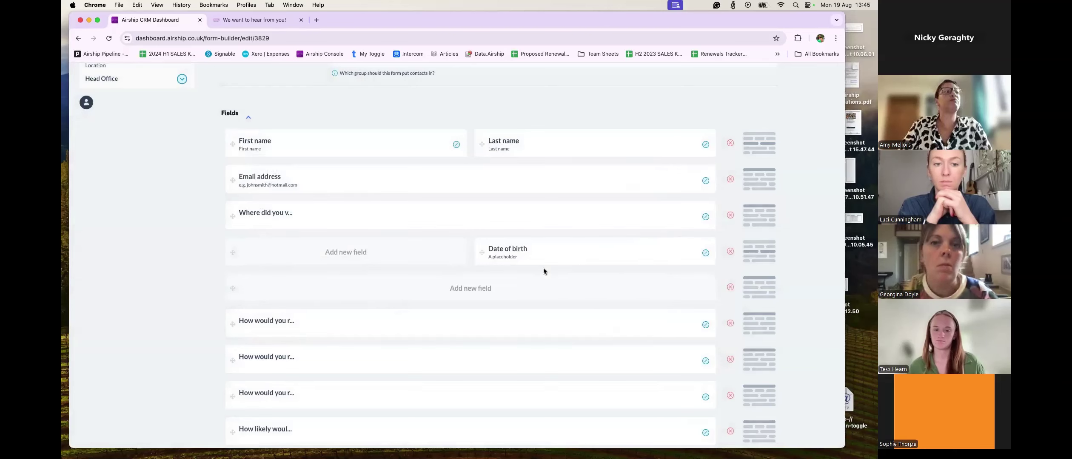
scroll(592, 256, down, 3)
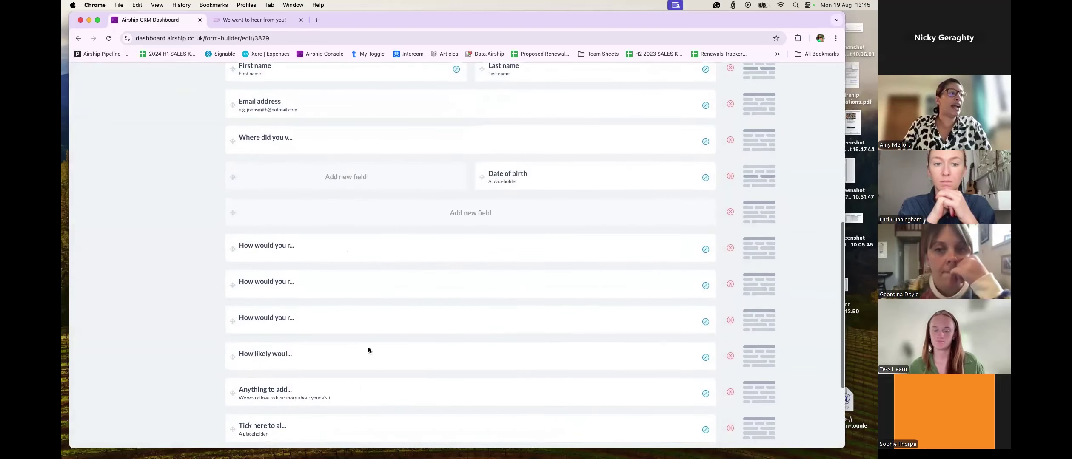
Keep 'How would you rate our food?' as a Food Score field, set Mandatory to Yes, and save.
click(704, 251)
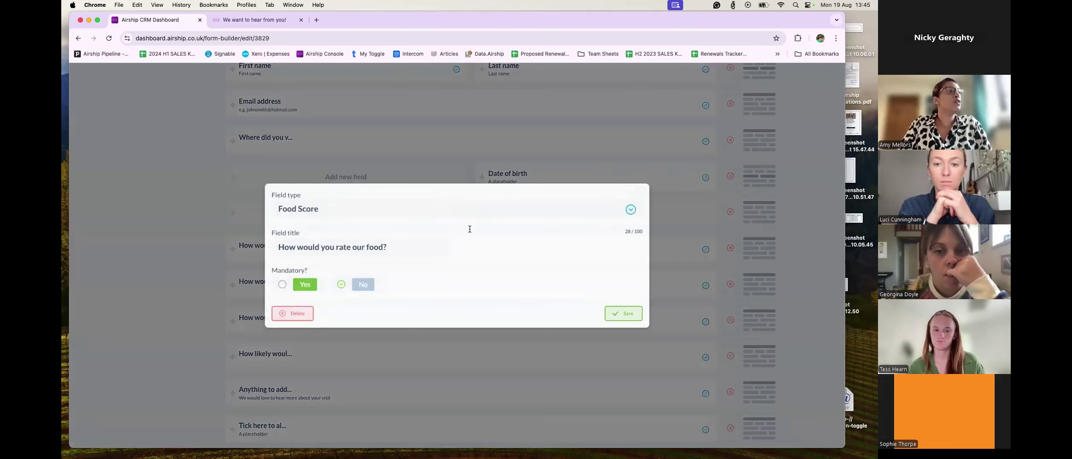
click(380, 209)
click(581, 247)
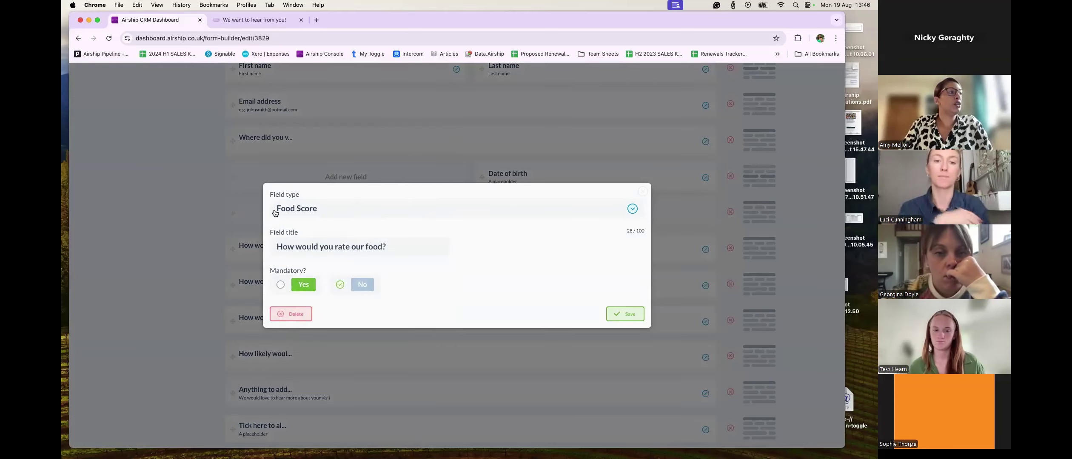
click(326, 209)
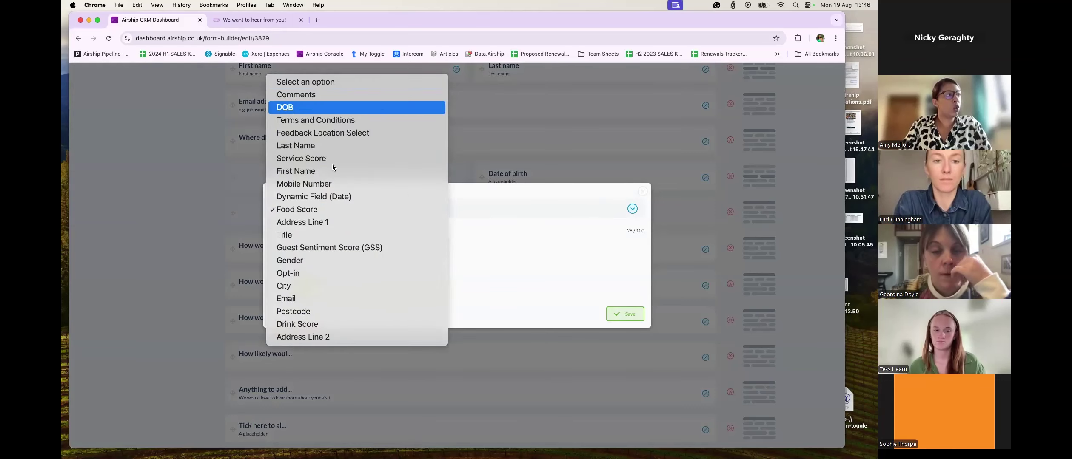
click(339, 209)
scroll(506, 253, down, 2)
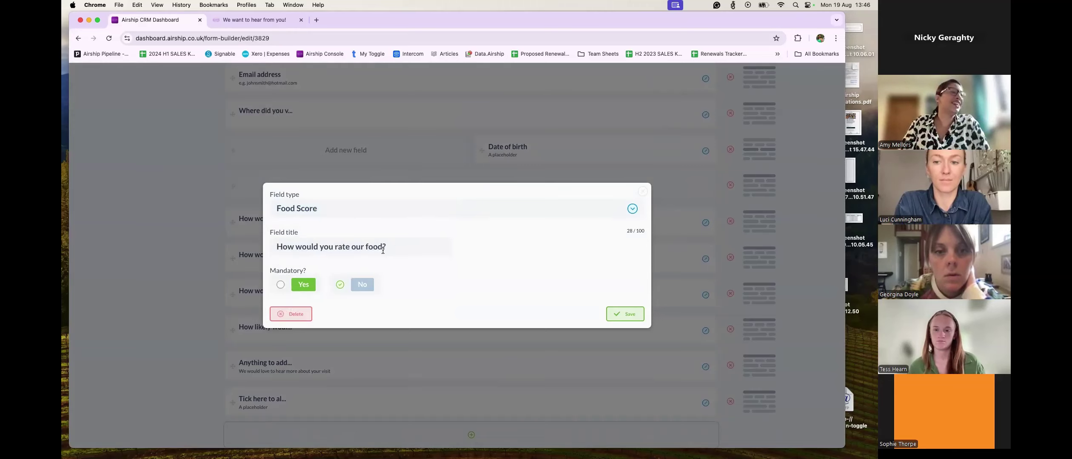
click(281, 287)
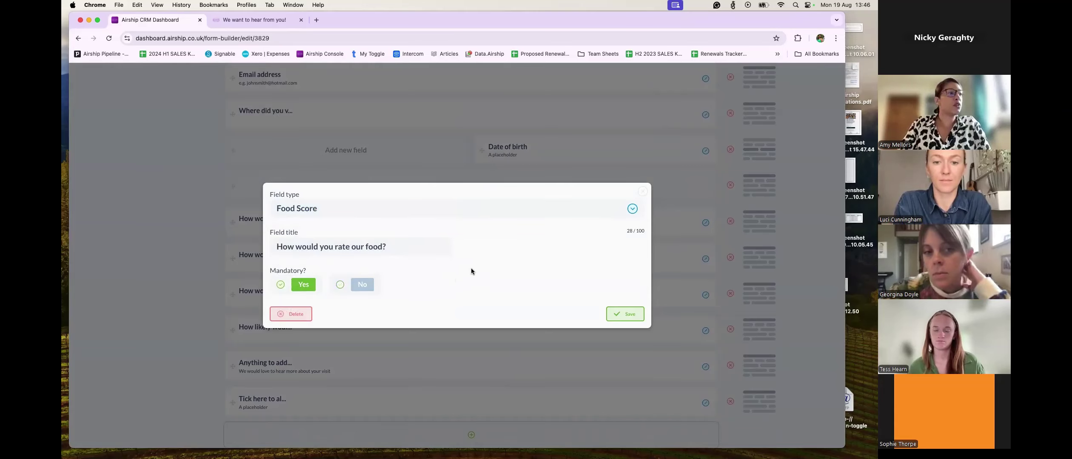
click(623, 315)
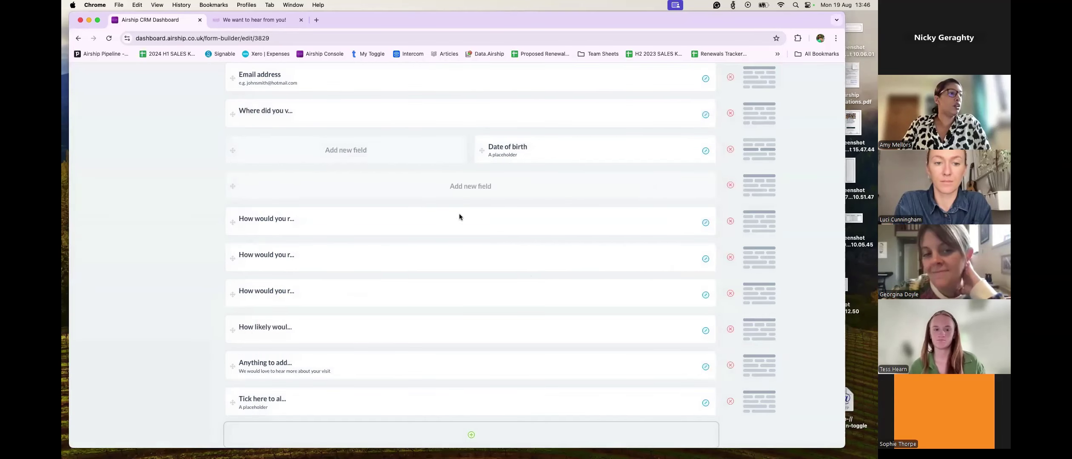
Set the Drink Score question 'How would you rate our drink offering?' to Mandatory: Yes and save.
click(706, 259)
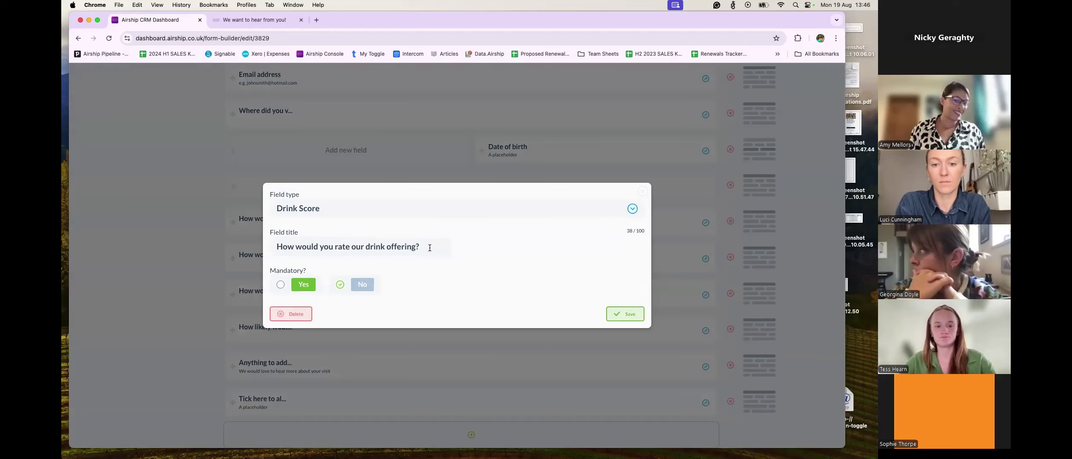
click(281, 285)
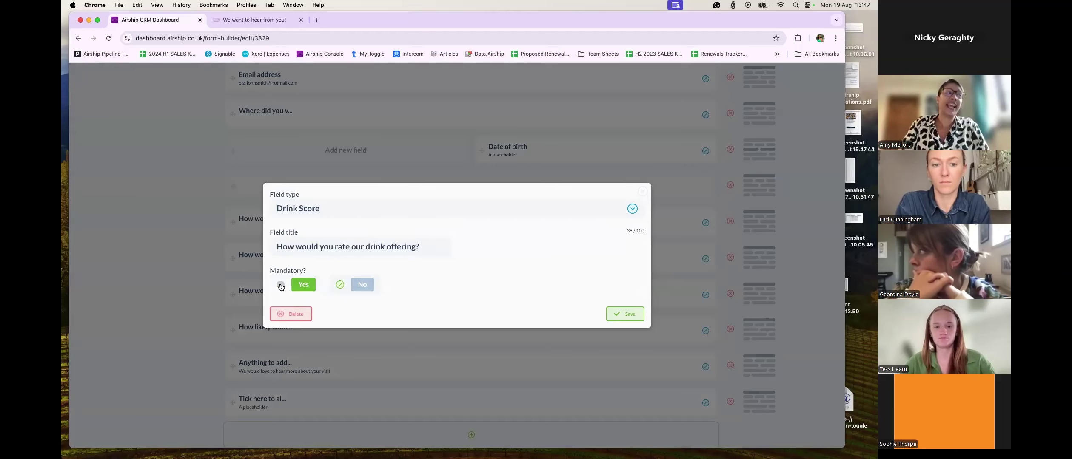
click(637, 315)
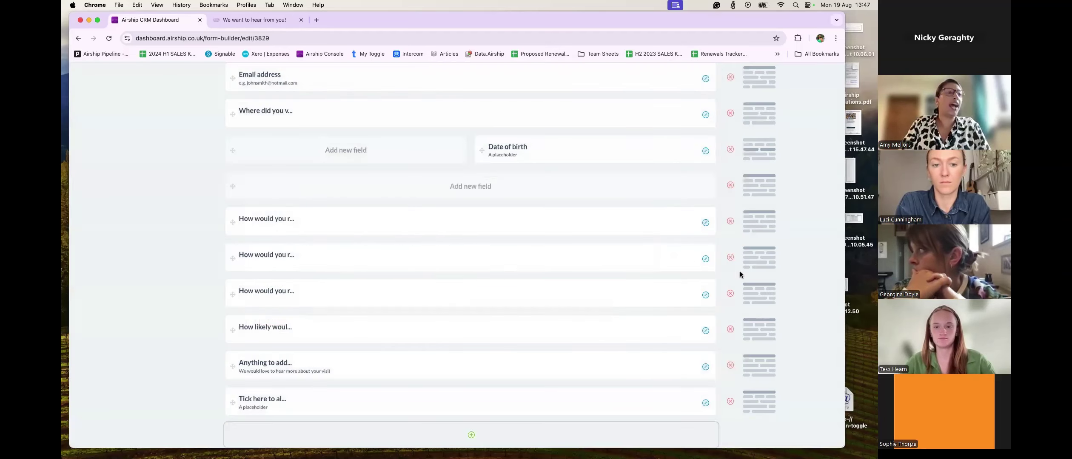
click(705, 296)
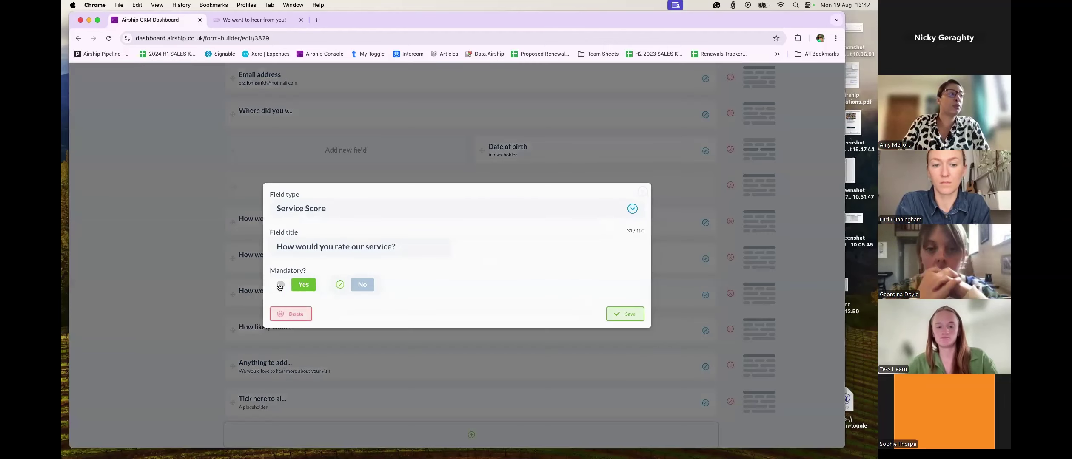
click(642, 194)
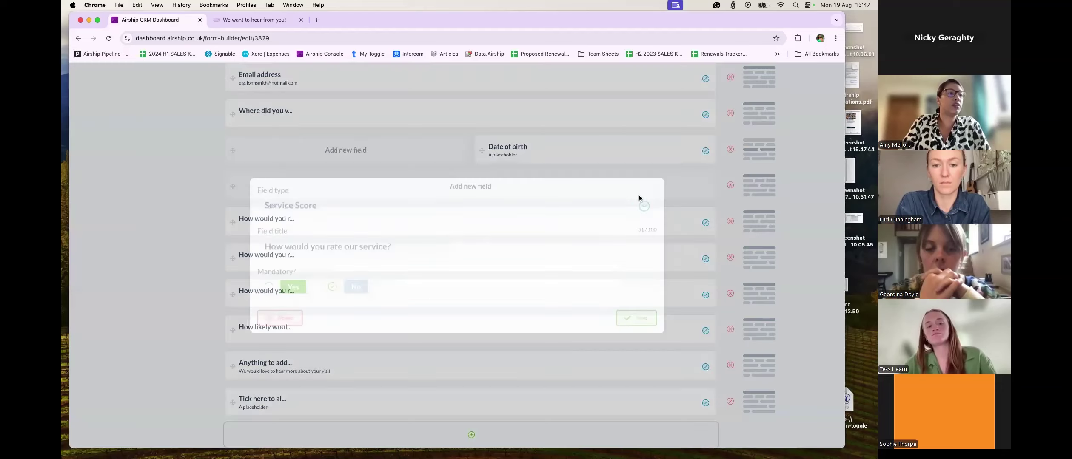
click(706, 296)
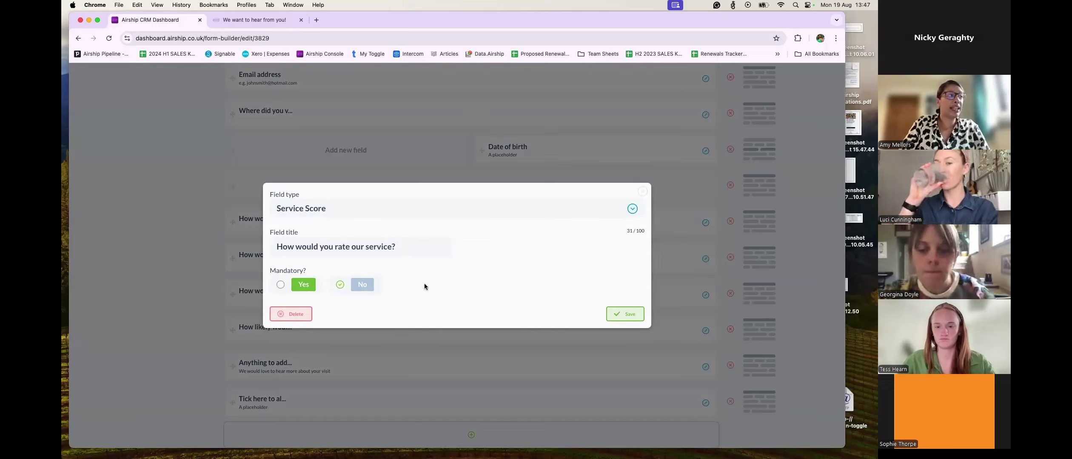
click(642, 191)
scroll(468, 277, down, 2)
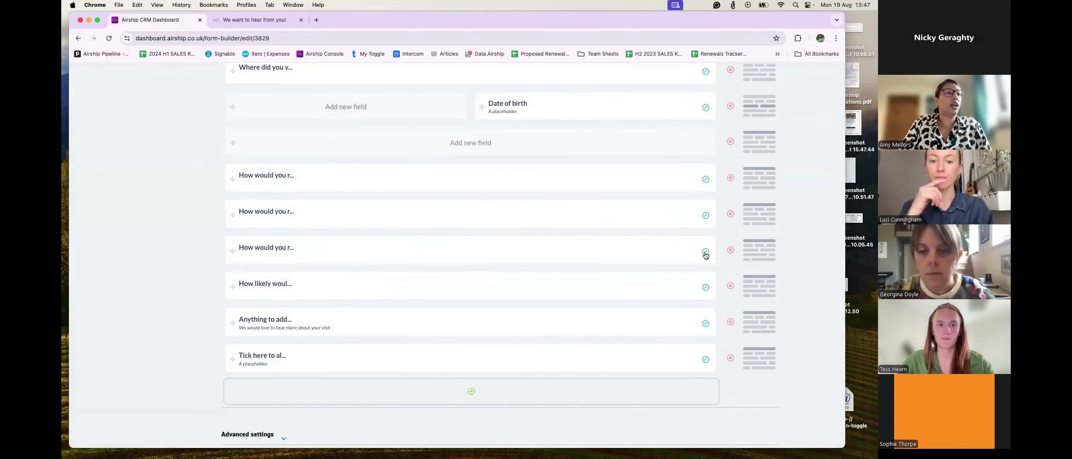
click(706, 287)
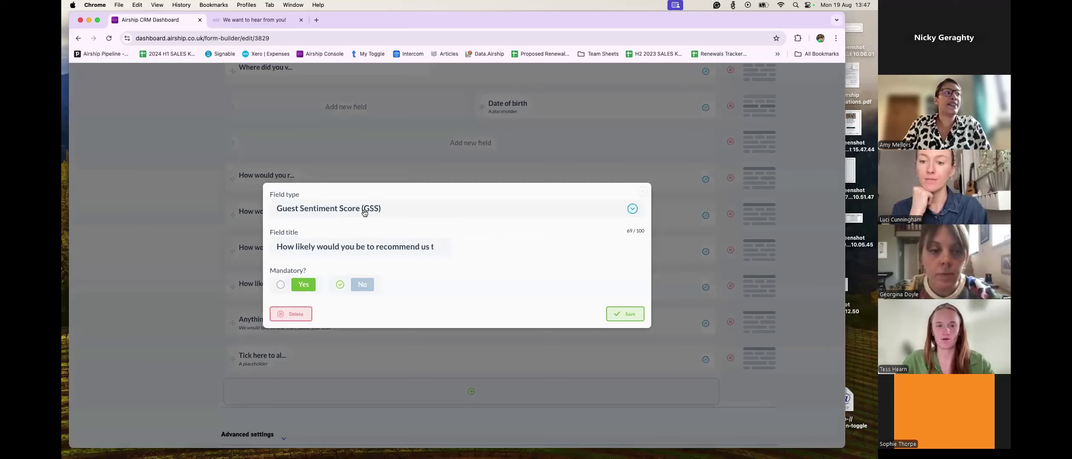
Keep the recommend question as Guest Sentiment Score (GSS), set Mandatory to Yes, and save.
click(399, 212)
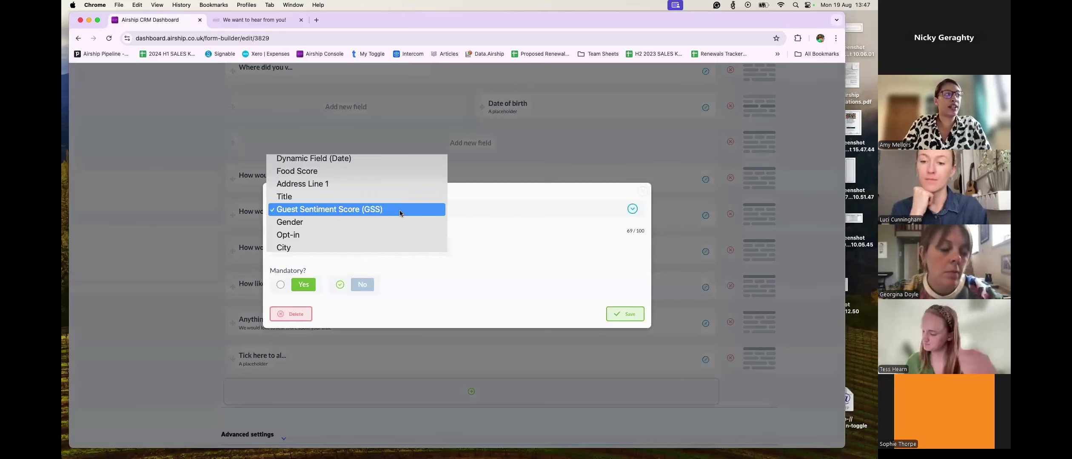
click(419, 213)
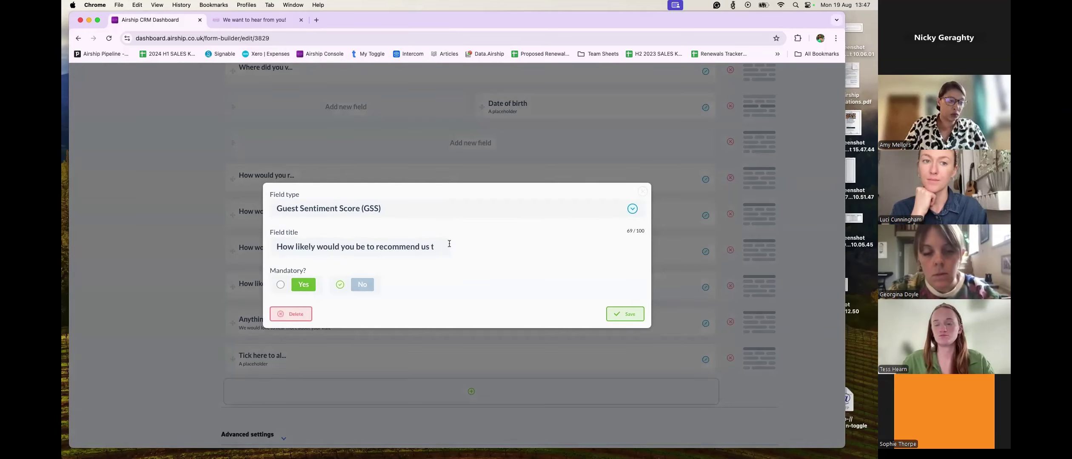
click(282, 285)
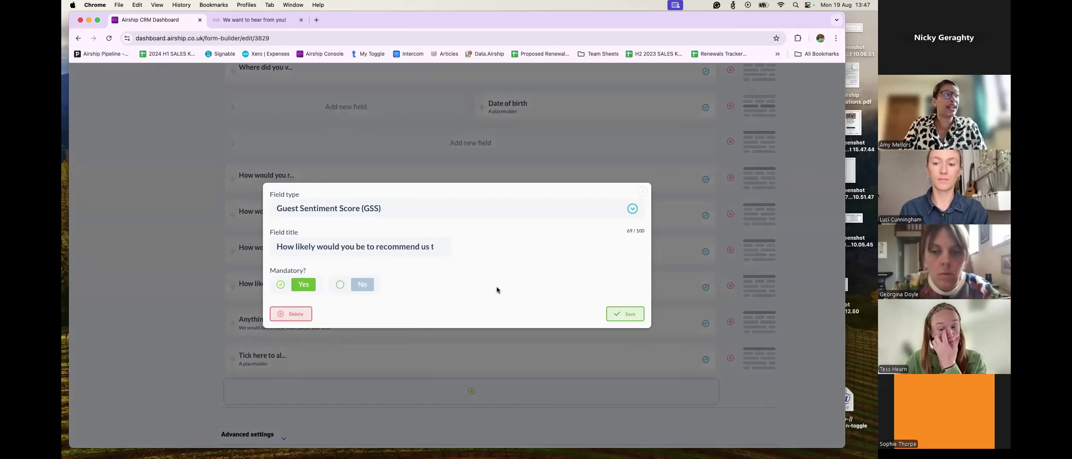
click(626, 317)
Make the 'Tick here to allow us…' Opt-in field mandatory, add SMS alongside Email, and save.
scroll(535, 304, down, 2)
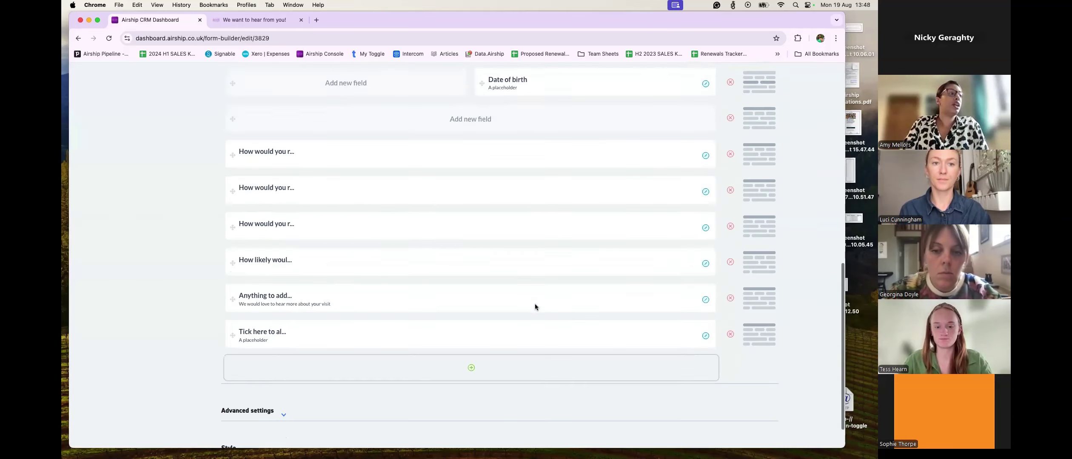
click(705, 309)
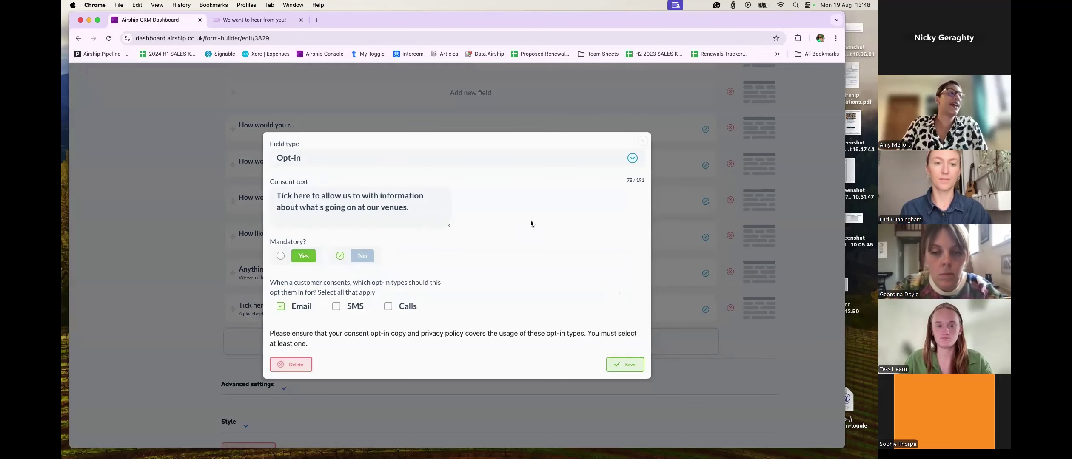
click(390, 160)
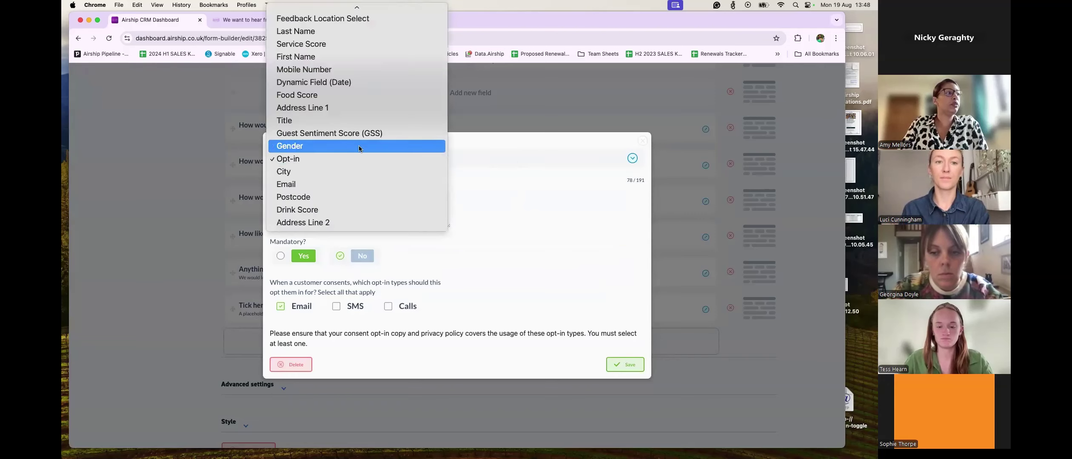
click(568, 199)
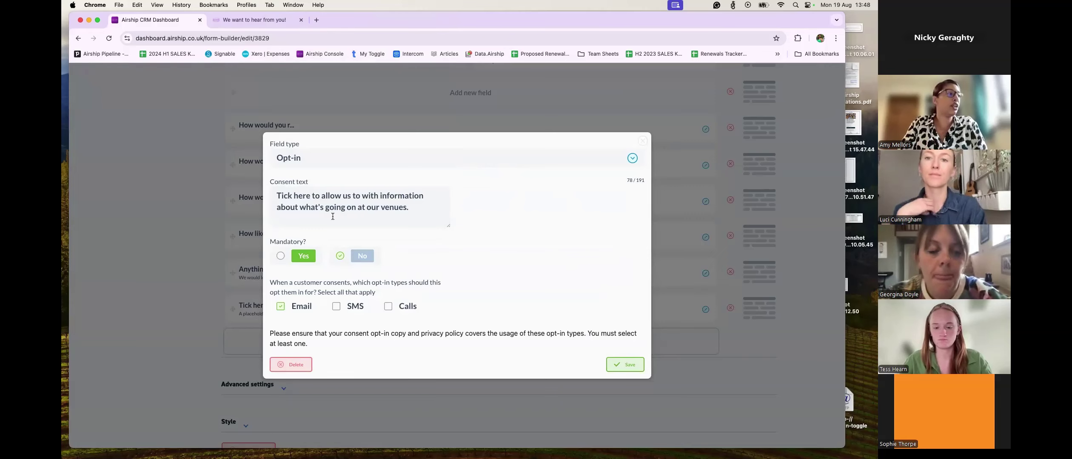
click(281, 256)
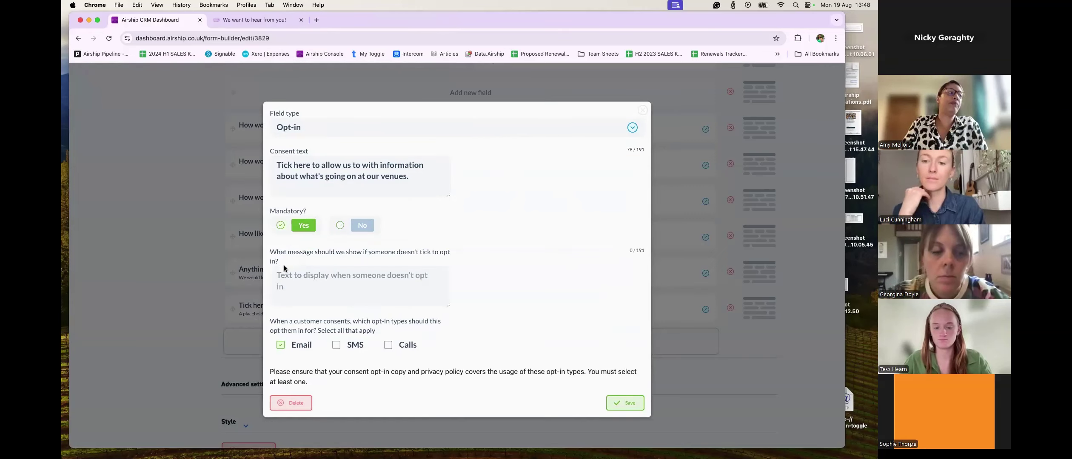
scroll(359, 285, down, 1)
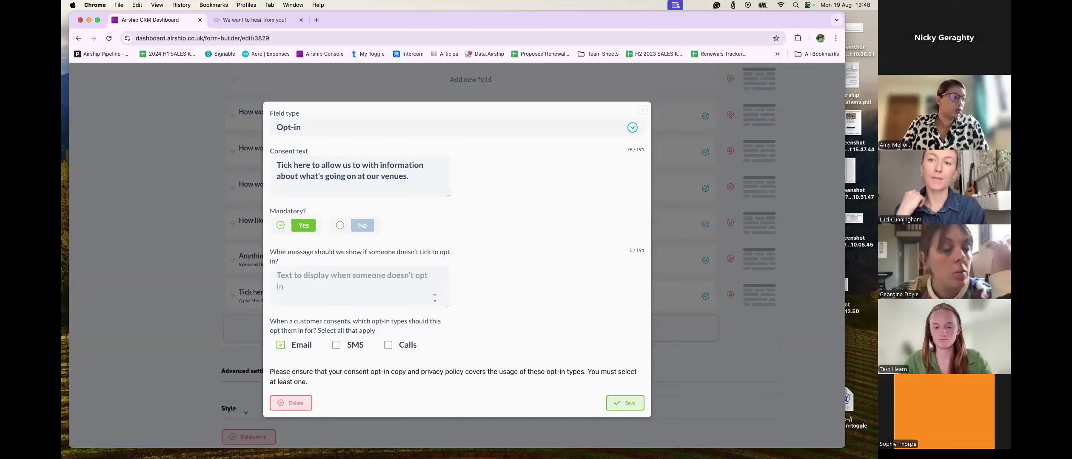
click(305, 285)
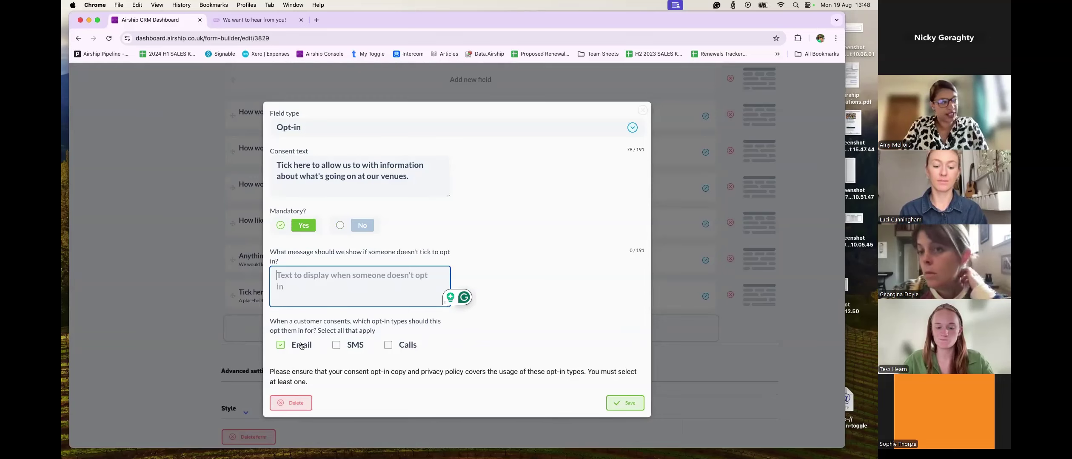
click(337, 346)
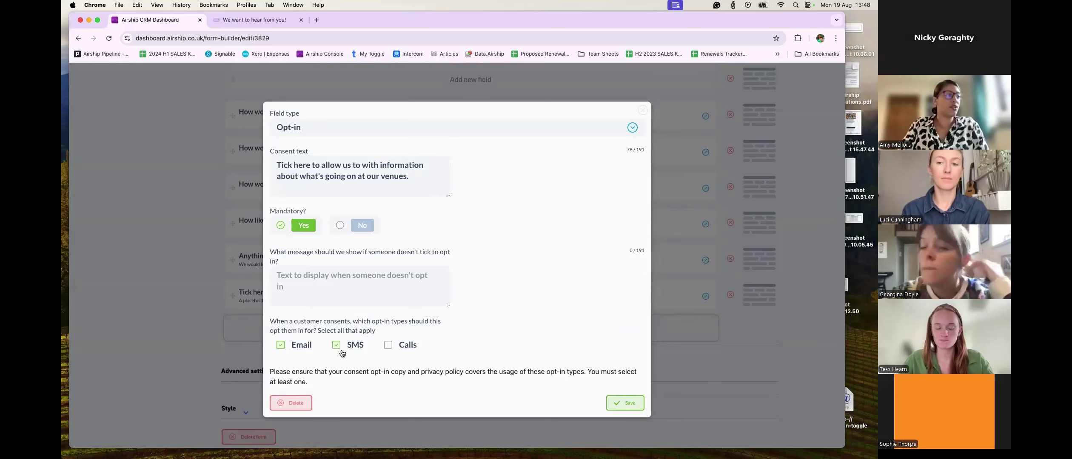
click(628, 403)
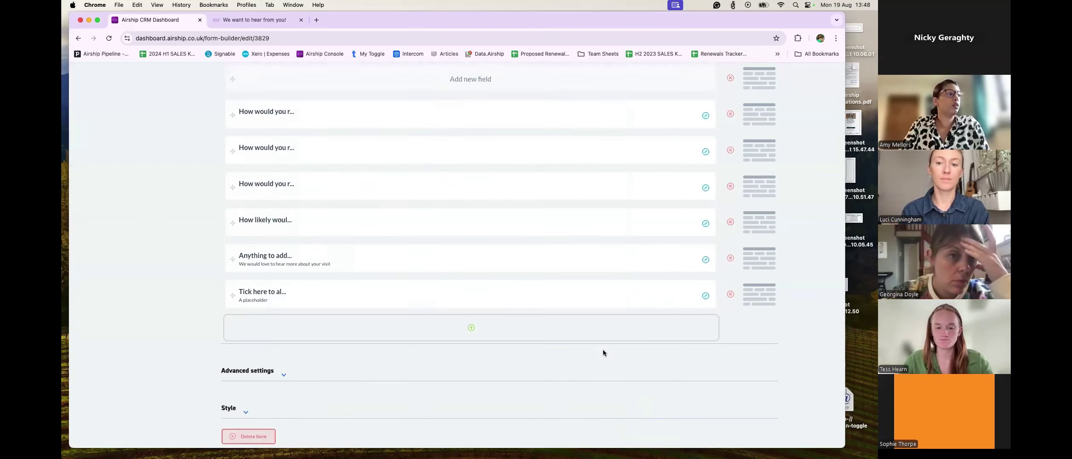
scroll(603, 350, up, 2)
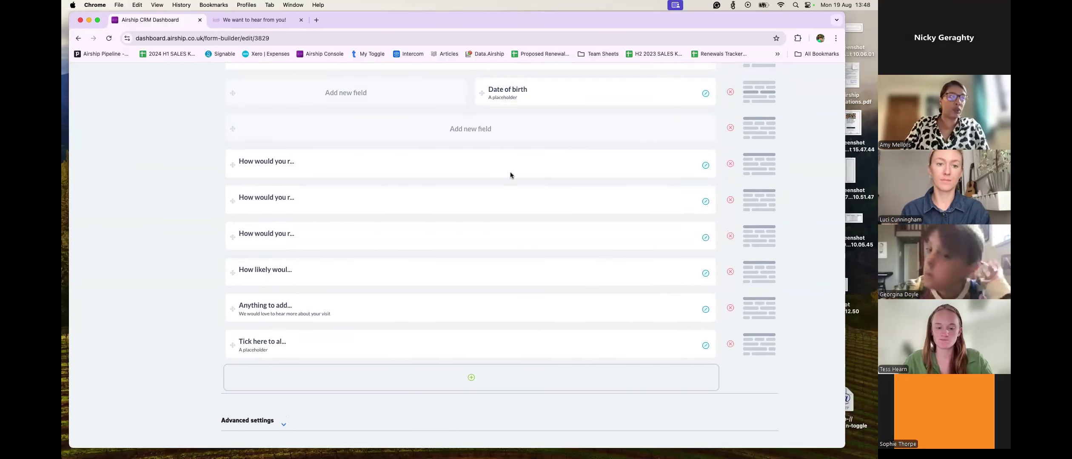
scroll(511, 175, up, 2)
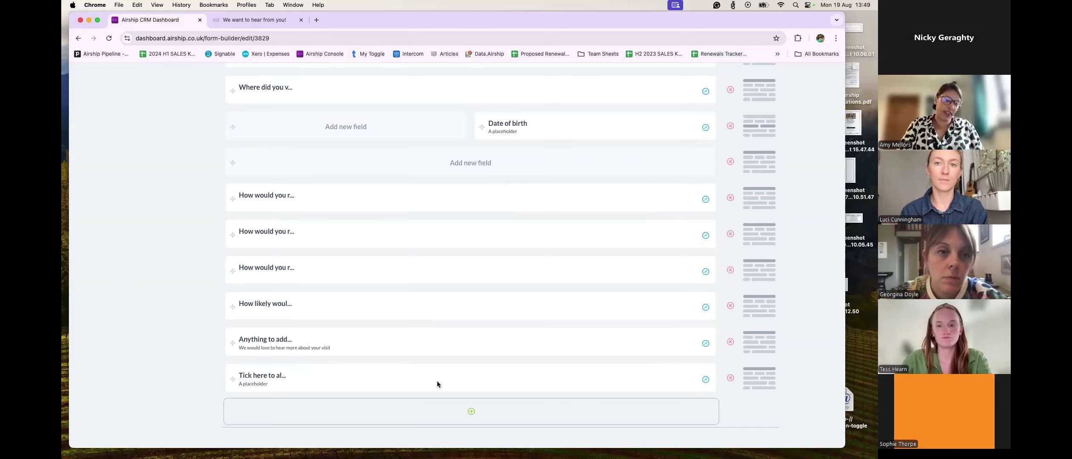
scroll(437, 382, down, 3)
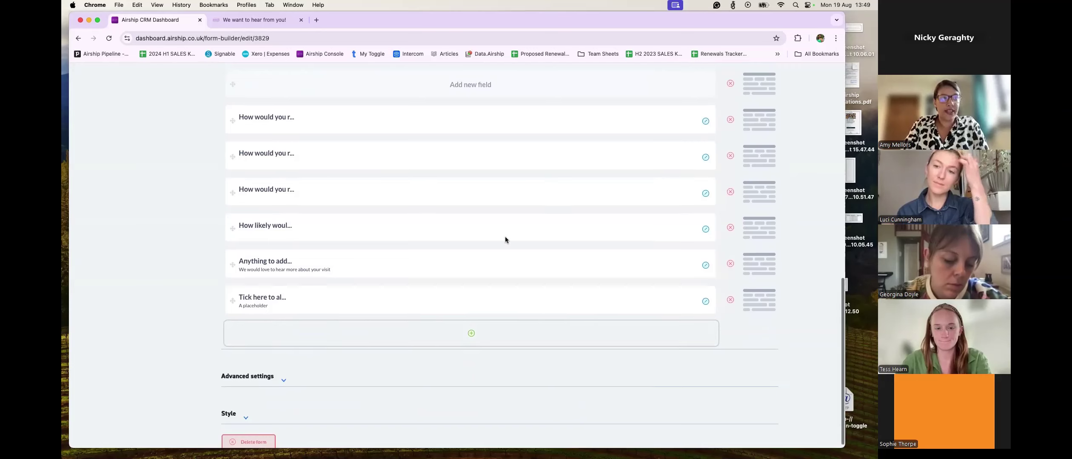
scroll(505, 236, up, 2)
scroll(421, 272, up, 5)
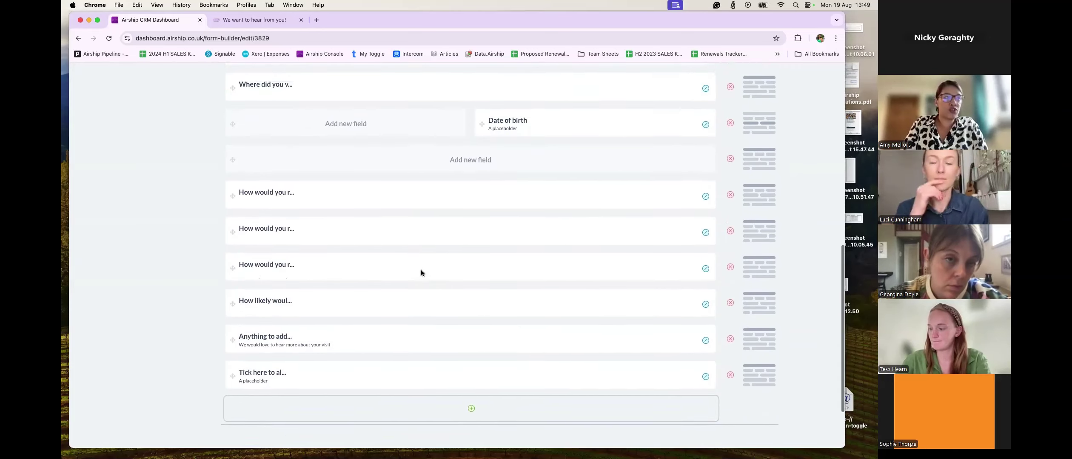
scroll(421, 273, down, 7)
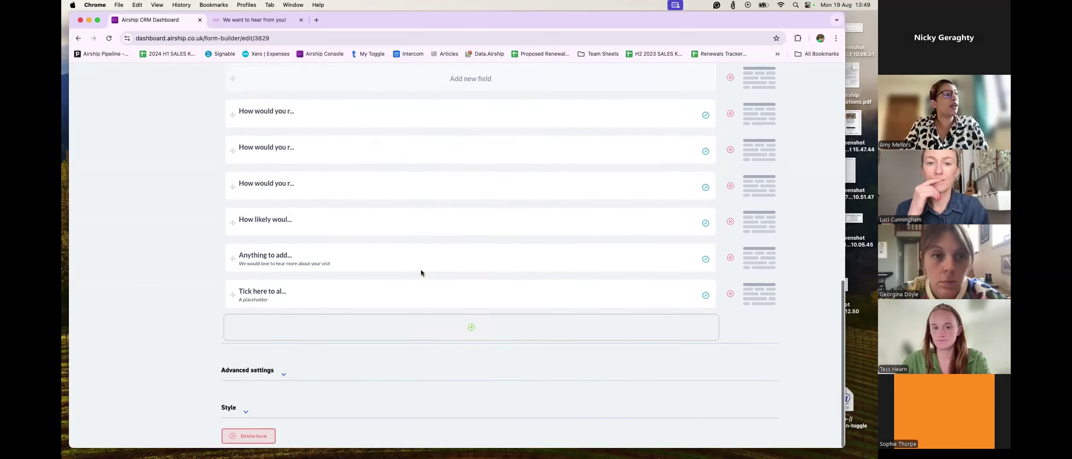
Expand Advanced settings and scroll down to the one-submission-per-contact and redirect options.
click(284, 378)
scroll(311, 365, down, 8)
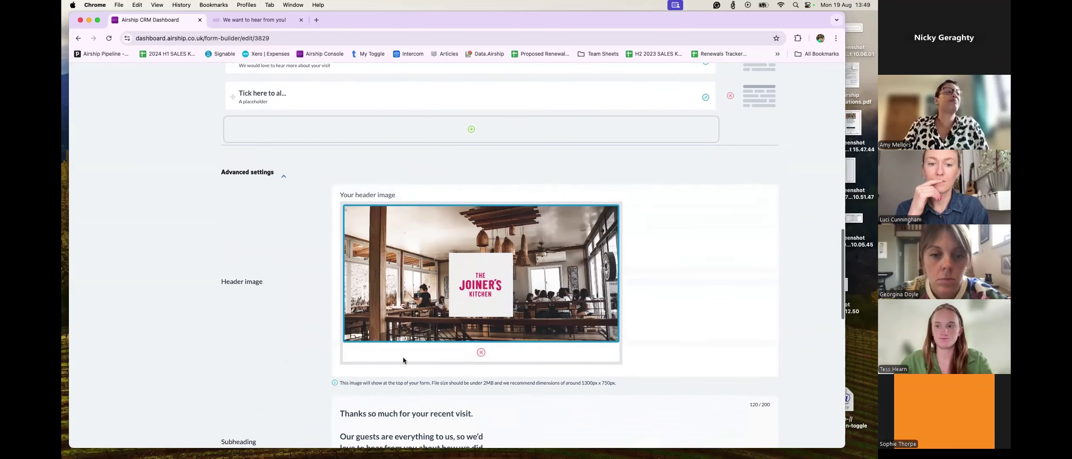
scroll(403, 358, down, 3)
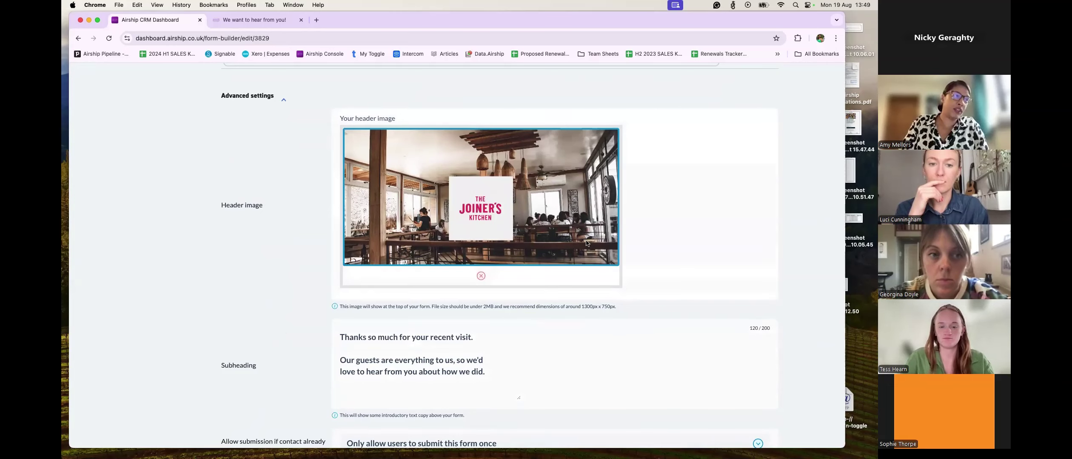
scroll(644, 246, down, 5)
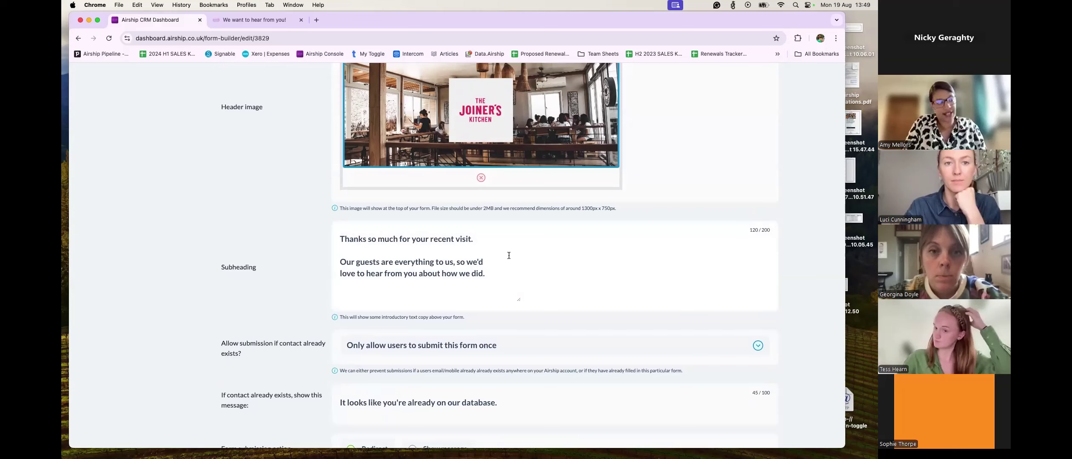
scroll(509, 255, down, 5)
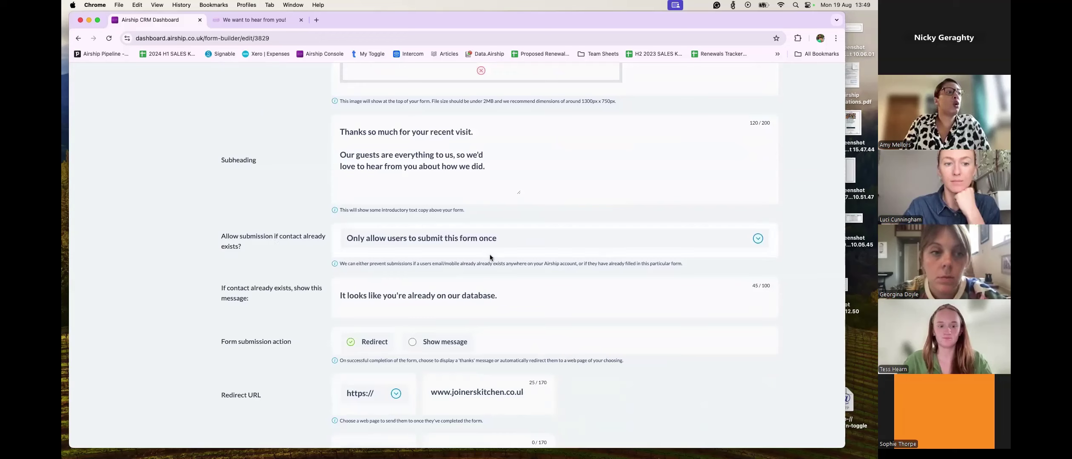
Set 'Allow submission if contact already exists?' to 'Allow users to submit this form more than once'.
click(459, 242)
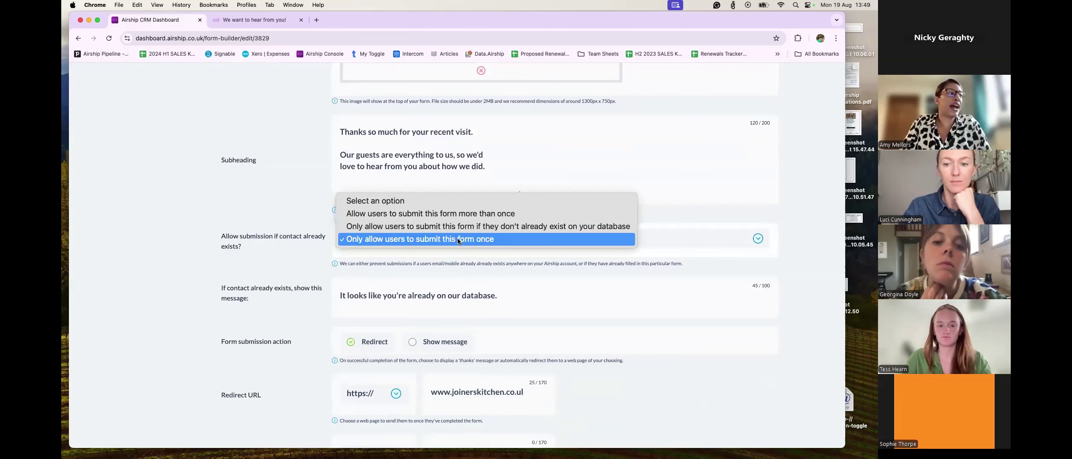
click(472, 216)
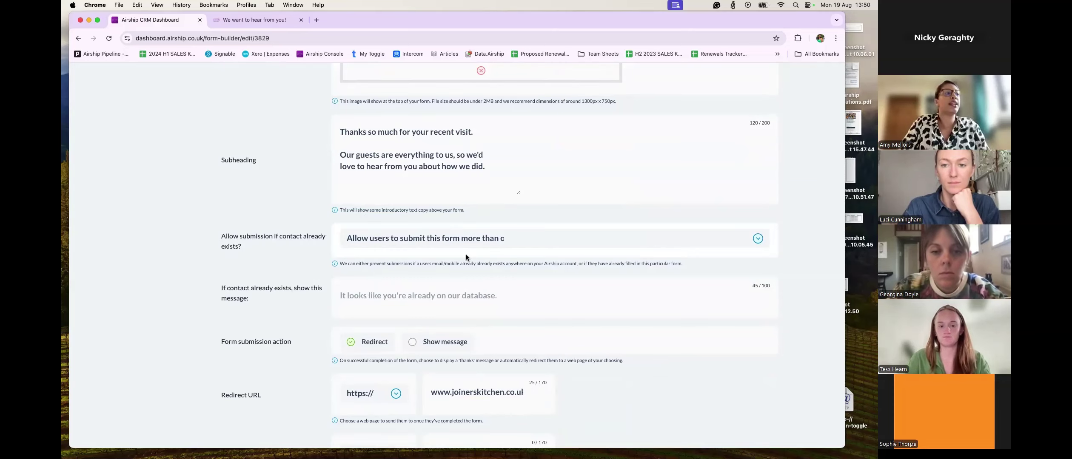
scroll(482, 248, down, 1)
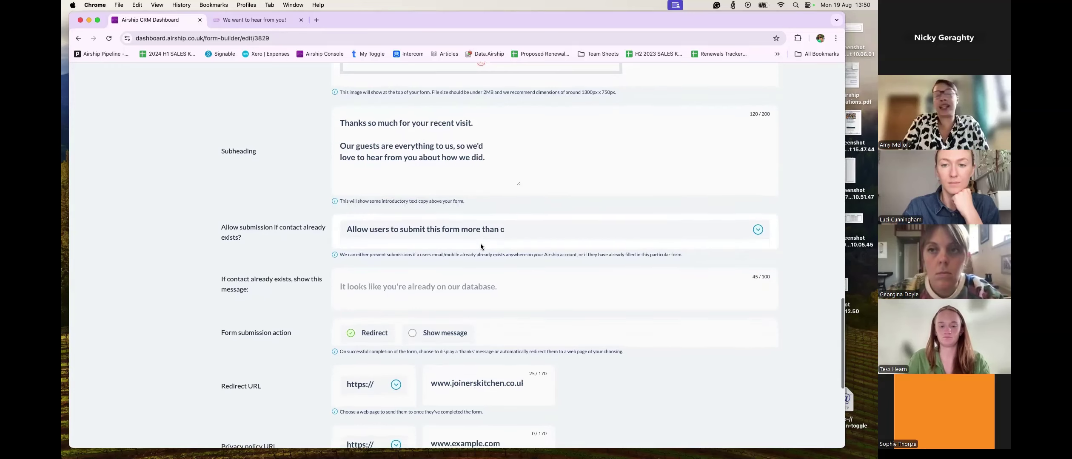
scroll(481, 246, down, 3)
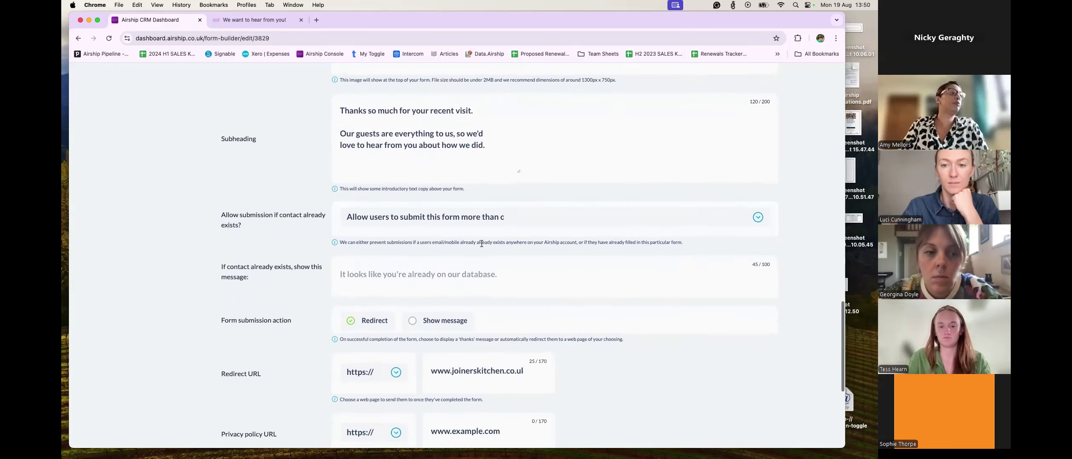
scroll(481, 247, down, 3)
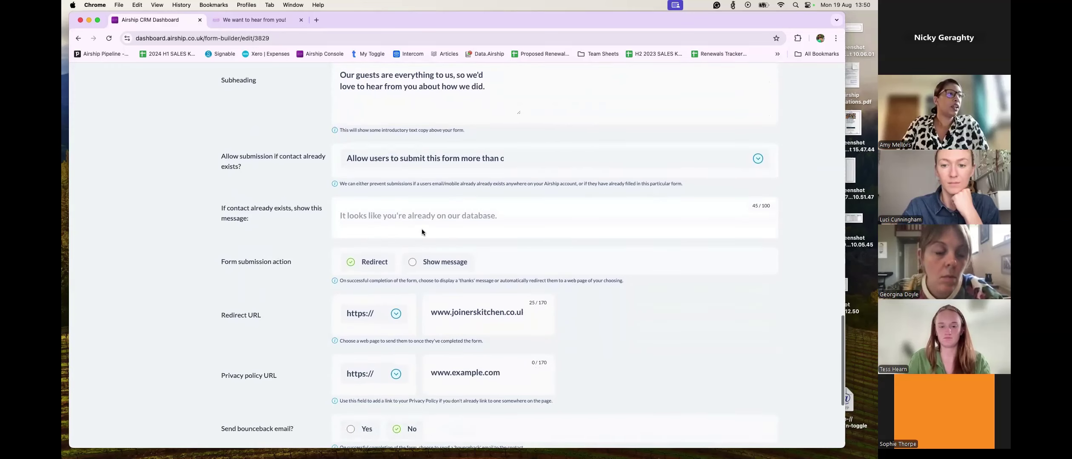